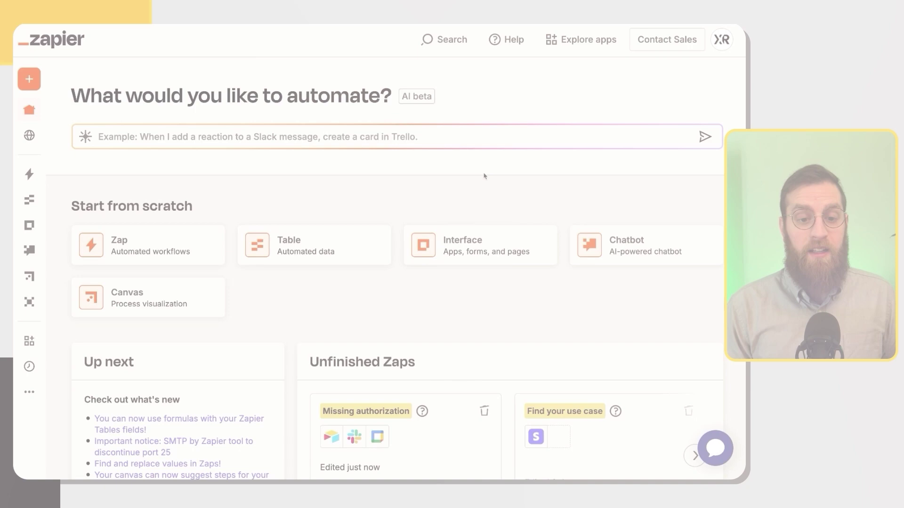
Start an Untitled Zap draft with the Copilot box active, then bring up the 'CRM - Projects and Clients' Airtable tab.
{"action": "mouse_move", "coordinate": [35, 85]}
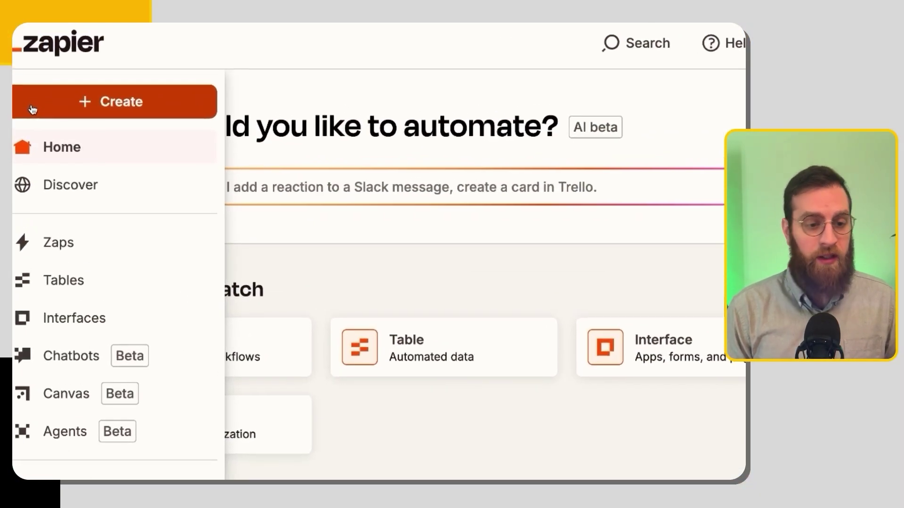
{"action": "left_click", "coordinate": [36, 84]}
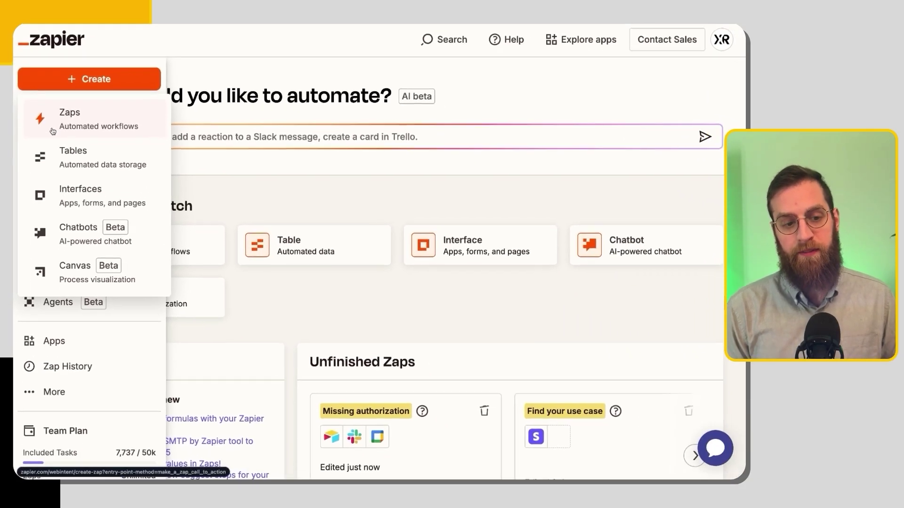
{"action": "left_click", "coordinate": [56, 163]}
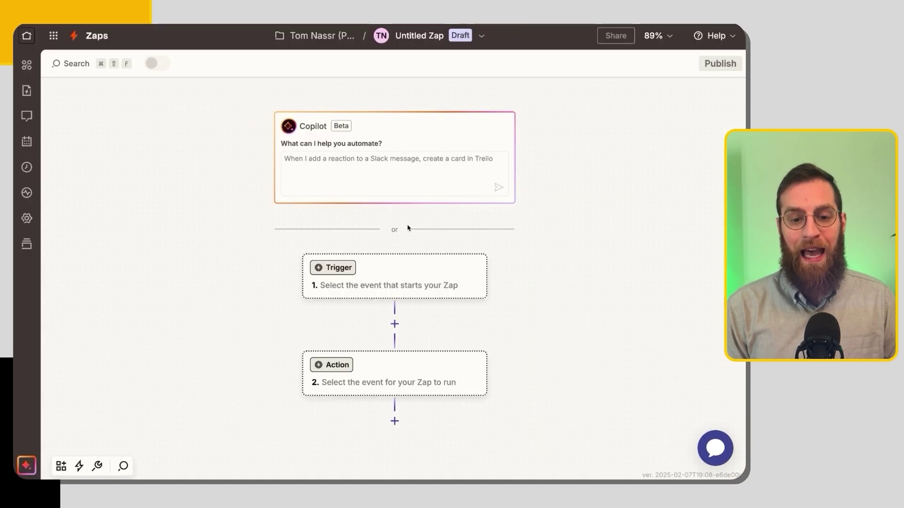
{"action": "left_click", "coordinate": [391, 182]}
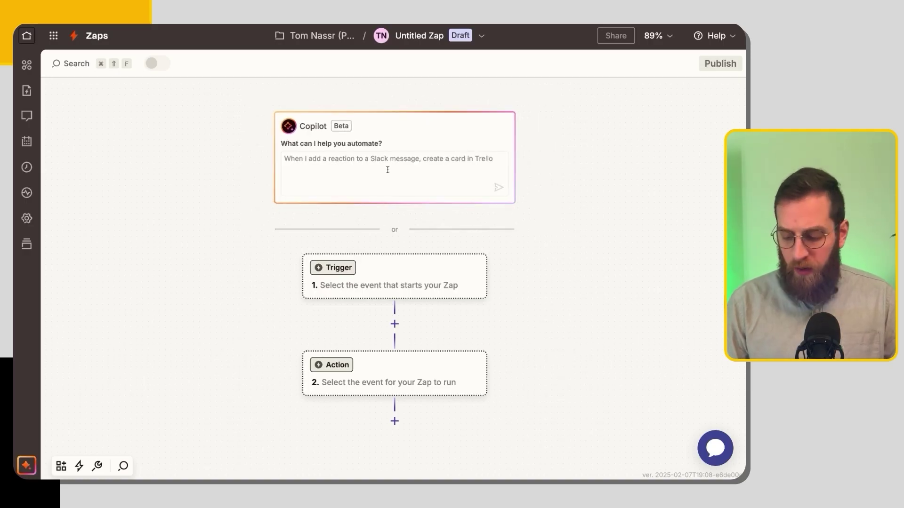
{"action": "key", "text": "ctrl+Tab"}
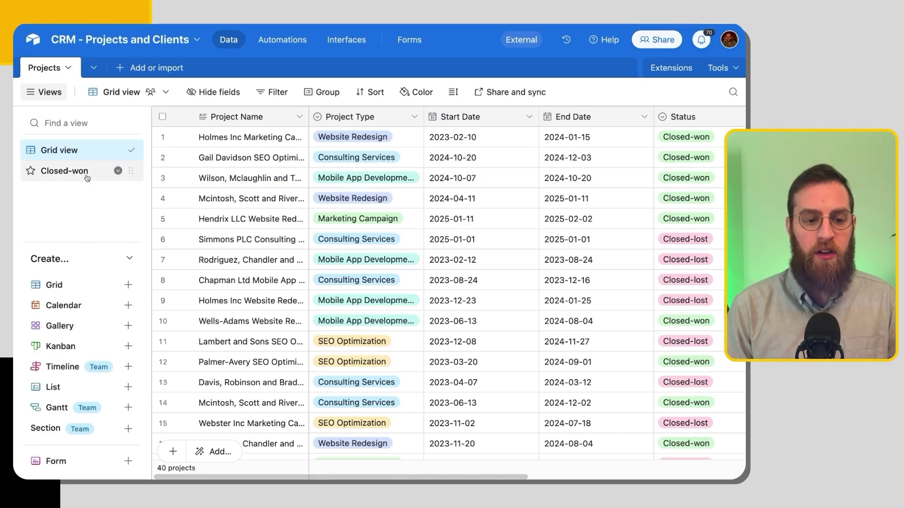
Open the Closed-won view of the Airtable Projects table.
{"action": "left_click", "coordinate": [100, 171]}
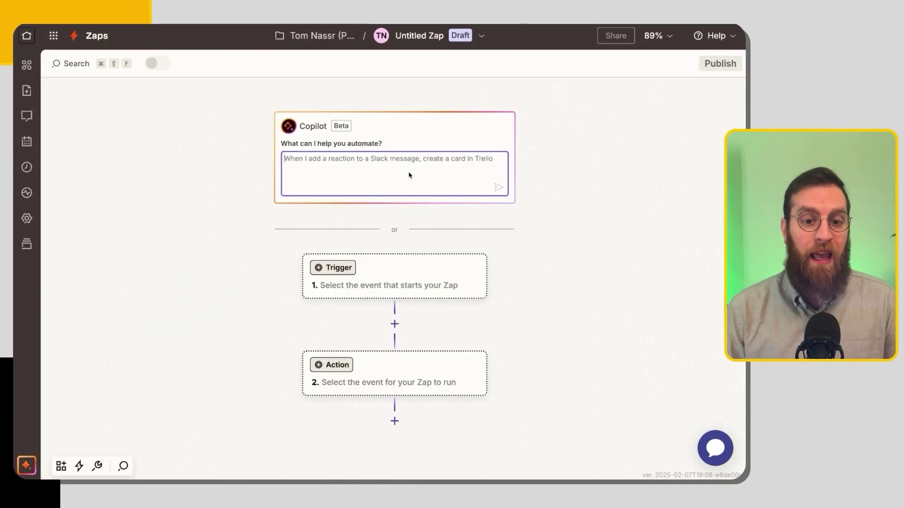
Paste the full automation description into Copilot and submit it.
{"action": "key", "text": "super+v"}
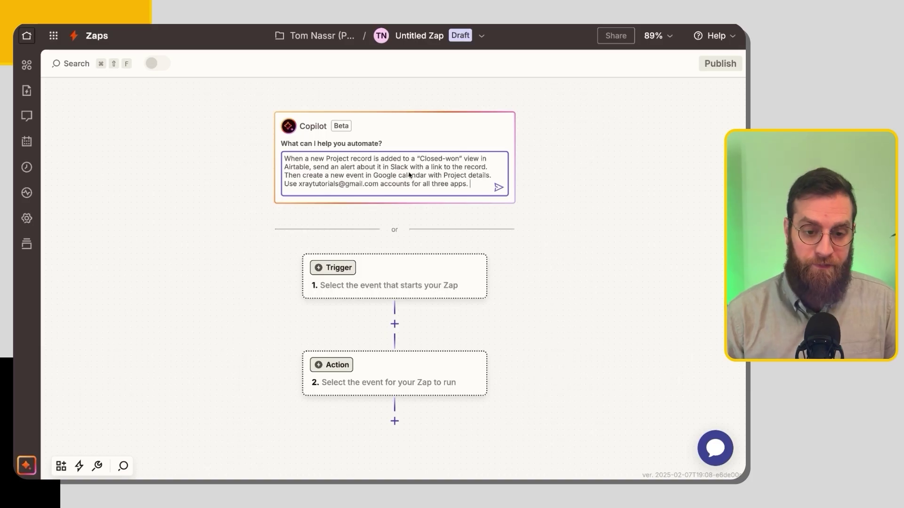
{"action": "key", "text": "Return"}
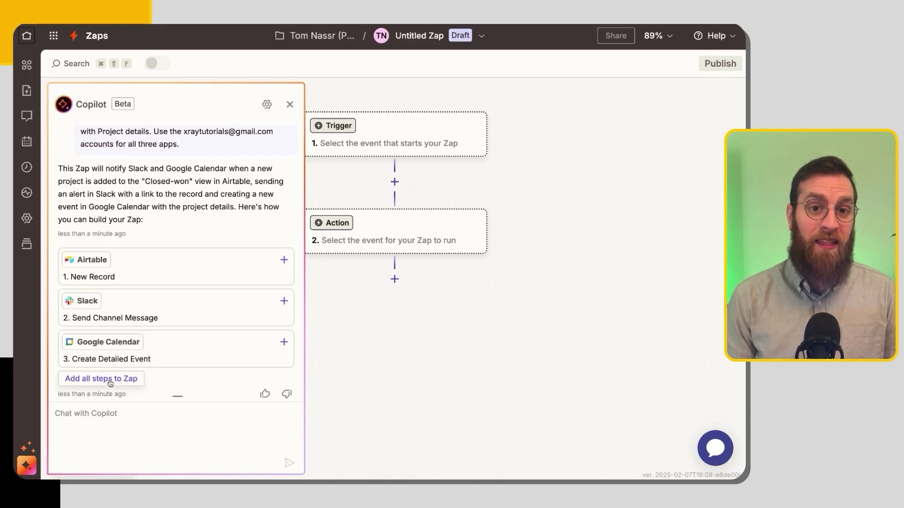
Add all three suggested steps, switch the Airtable trigger to the shared tutorials account, and let Copilot configure it.
{"action": "left_click", "coordinate": [110, 383]}
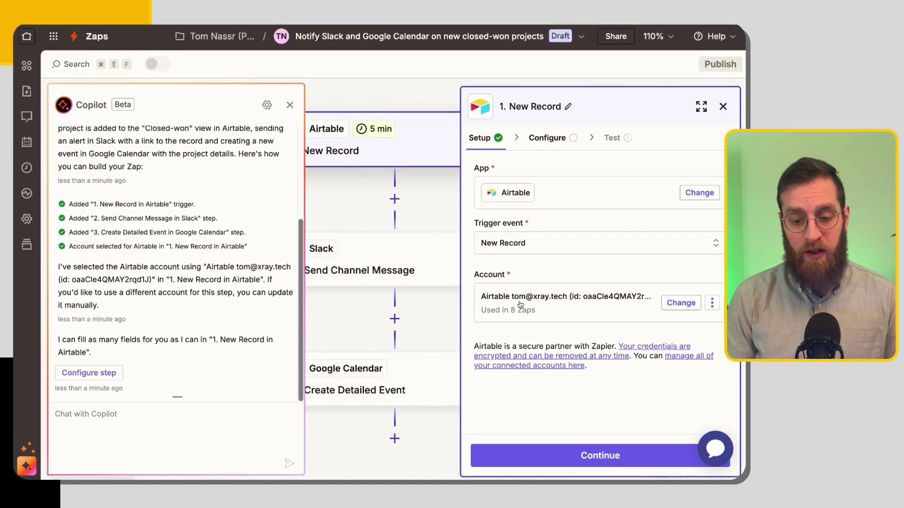
{"action": "left_click", "coordinate": [676, 303]}
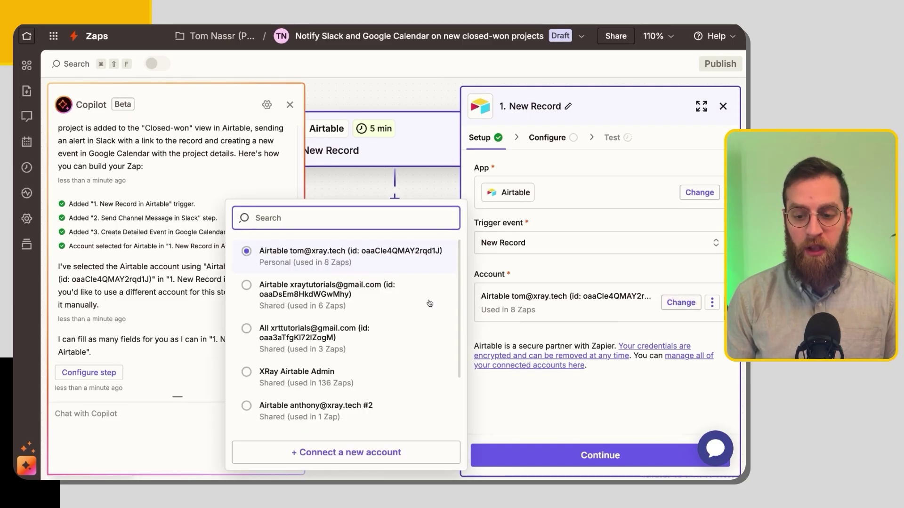
{"action": "left_click", "coordinate": [385, 290]}
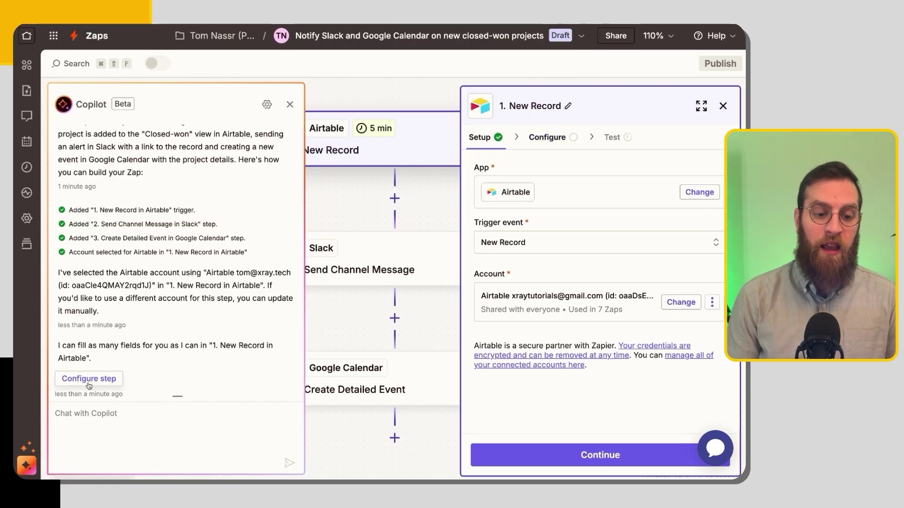
{"action": "left_click", "coordinate": [94, 365]}
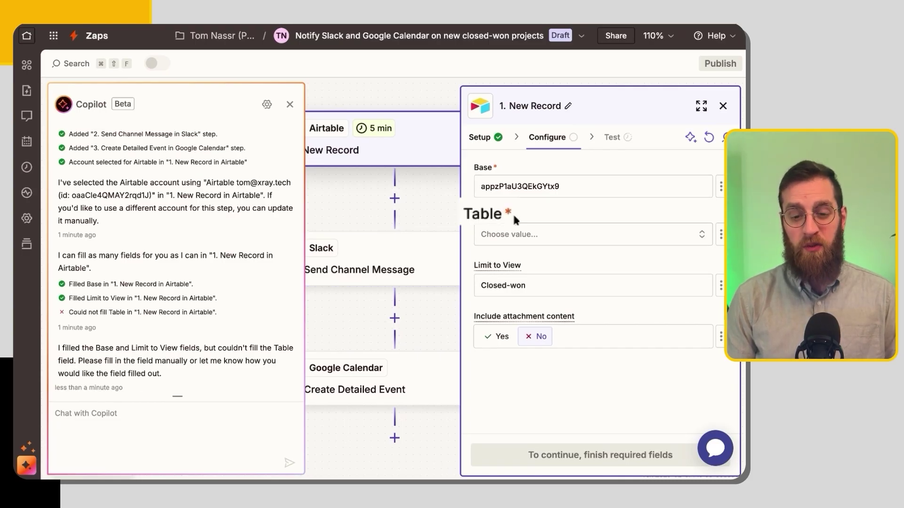
Set the trigger's Base to 'CRM - Projects and Clients' as a static list choice after the empty Table picker.
{"action": "left_click", "coordinate": [500, 237]}
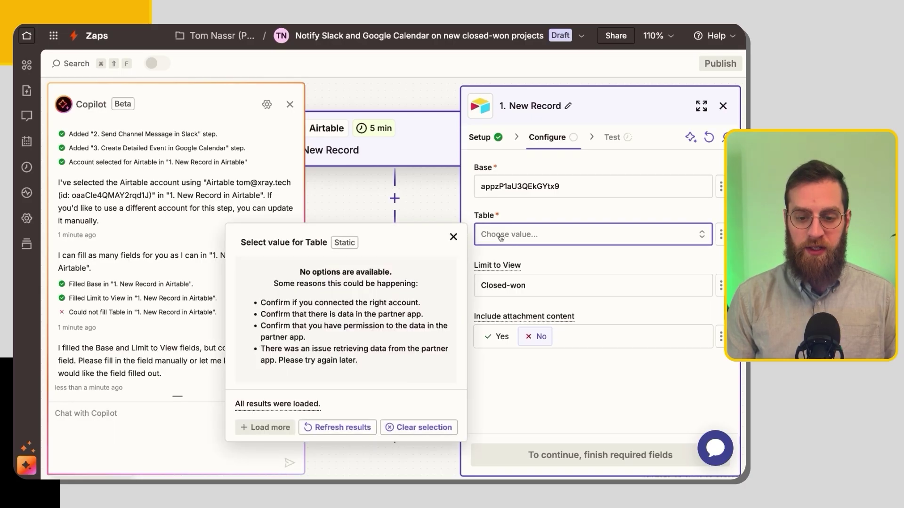
{"action": "left_click", "coordinate": [352, 427]}
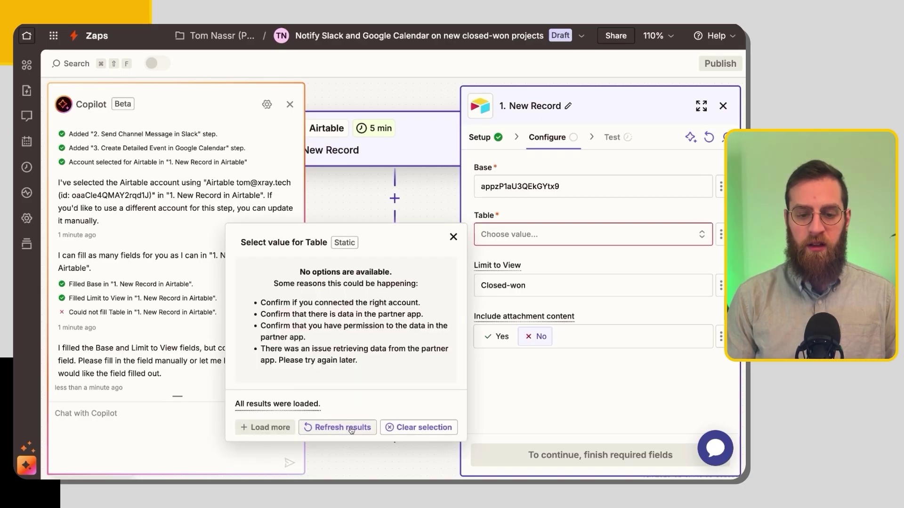
{"action": "left_click", "coordinate": [561, 184]}
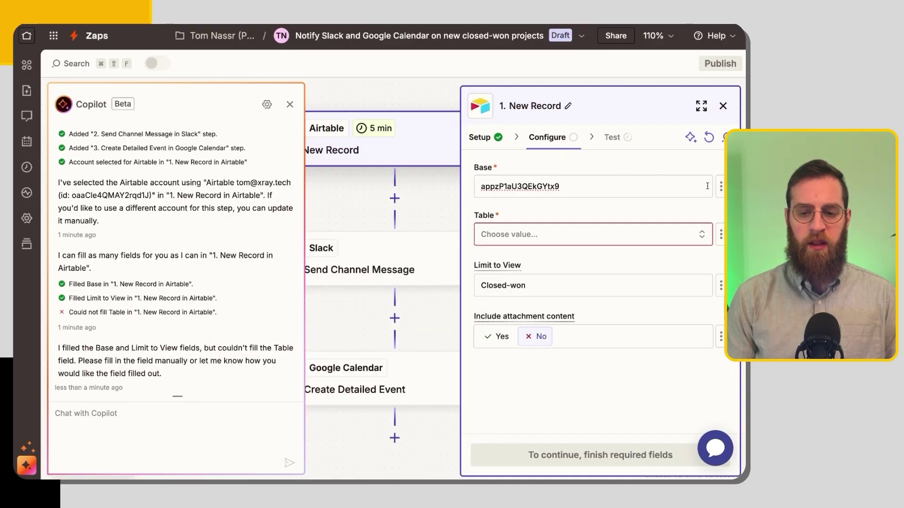
{"action": "left_click", "coordinate": [721, 234]}
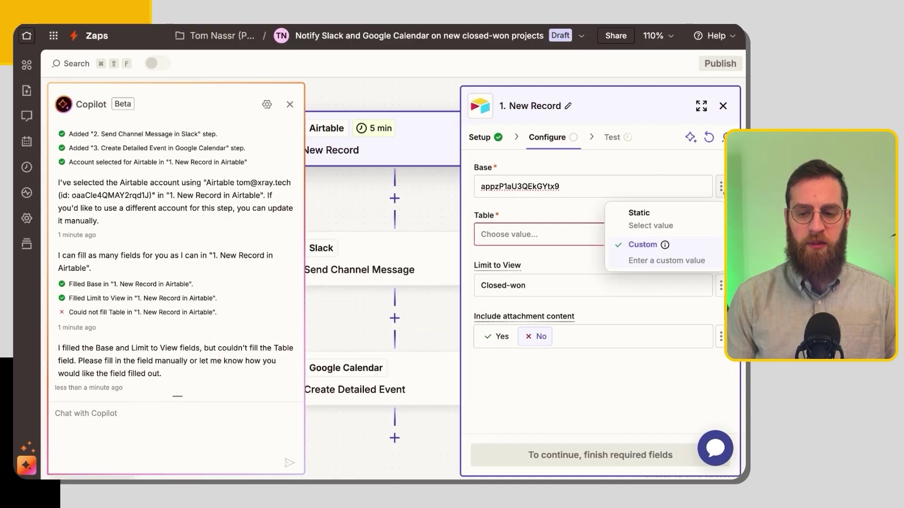
{"action": "left_click", "coordinate": [703, 213]}
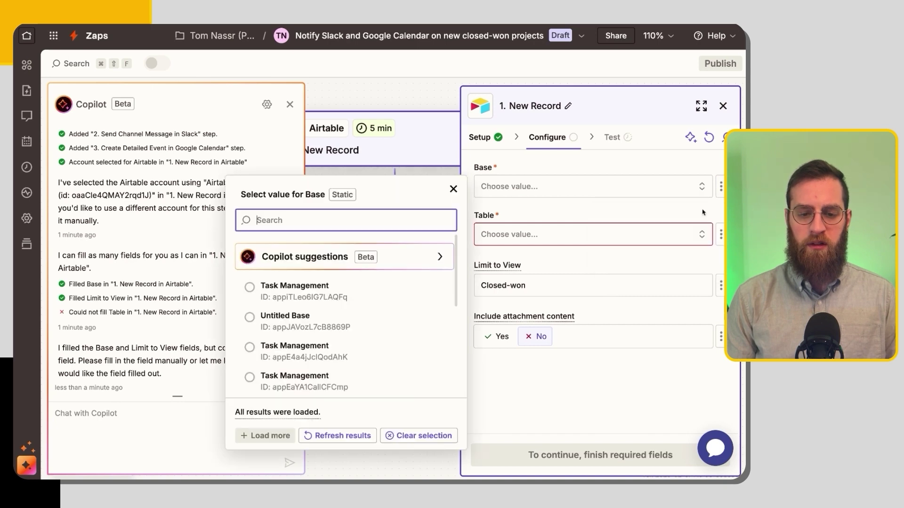
{"action": "scroll", "coordinate": [376, 331], "scroll_direction": "down", "scroll_amount": 1}
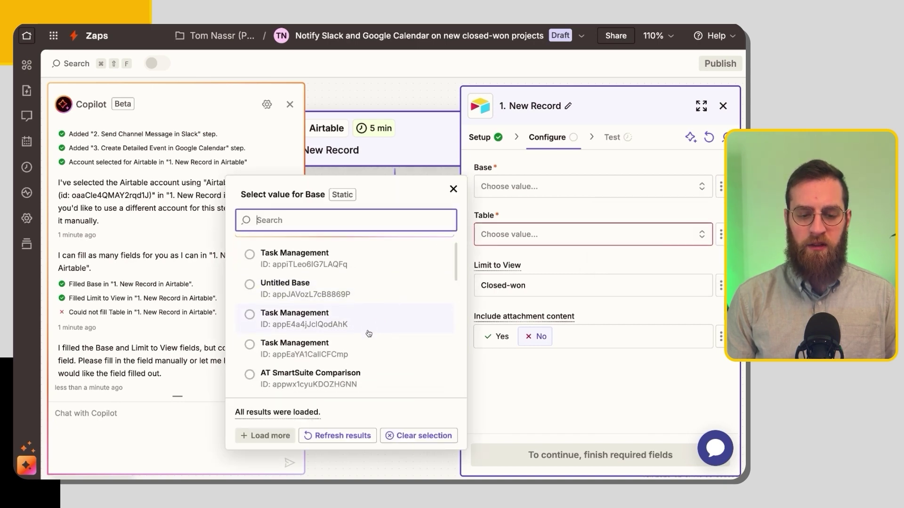
{"action": "type", "text": "crm"}
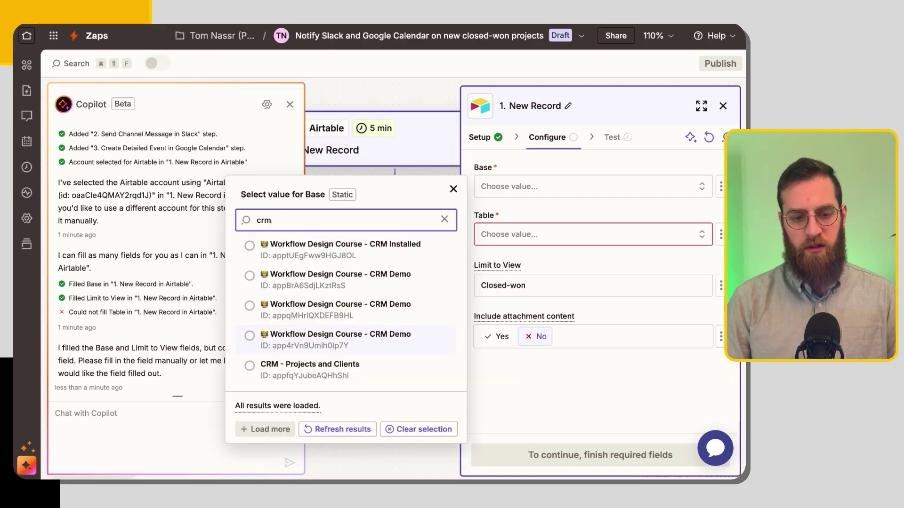
{"action": "type", "text": "-"}
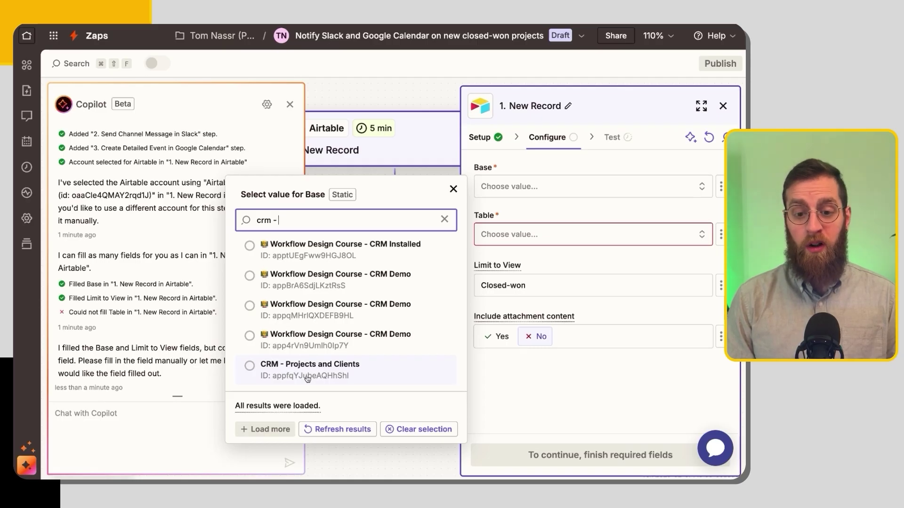
{"action": "left_click", "coordinate": [307, 370]}
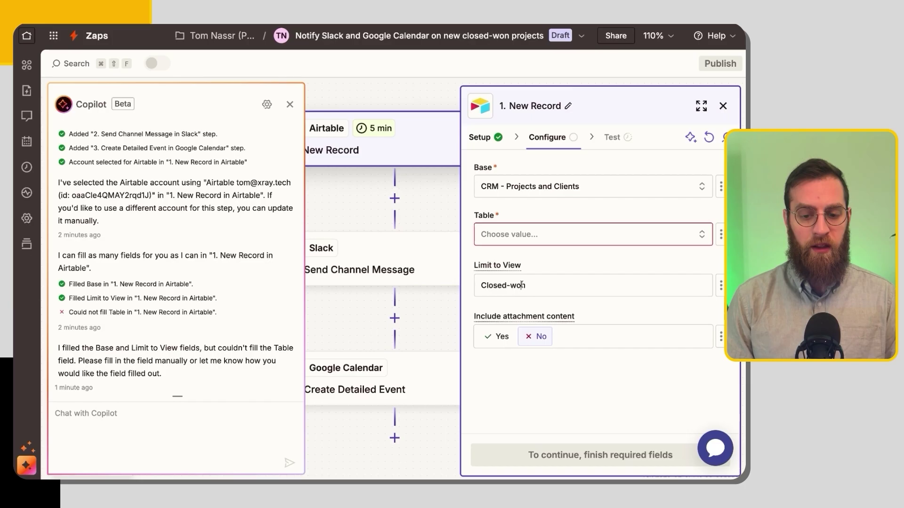
Compare the Closed-won view name in the trigger against the Airtable tab.
{"action": "left_click_drag", "start_coordinate": [530, 285], "coordinate": [481, 282]}
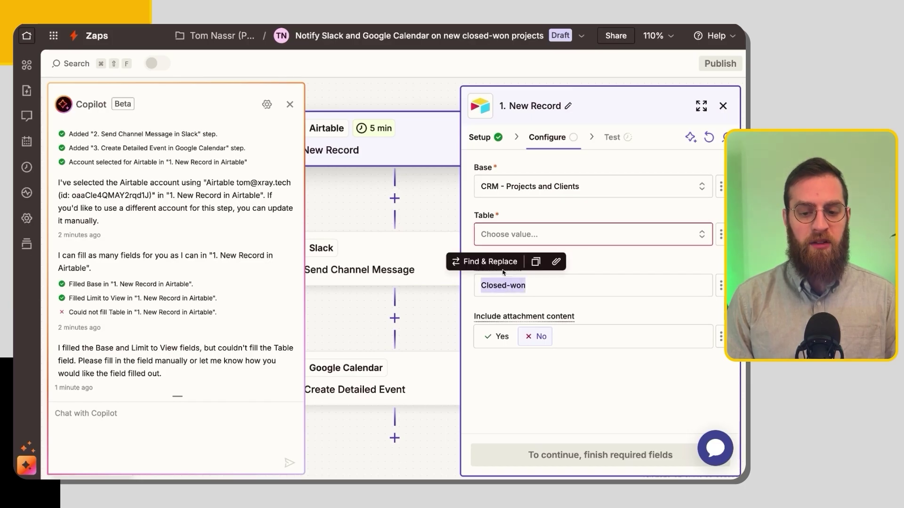
{"action": "left_click", "coordinate": [545, 285]}
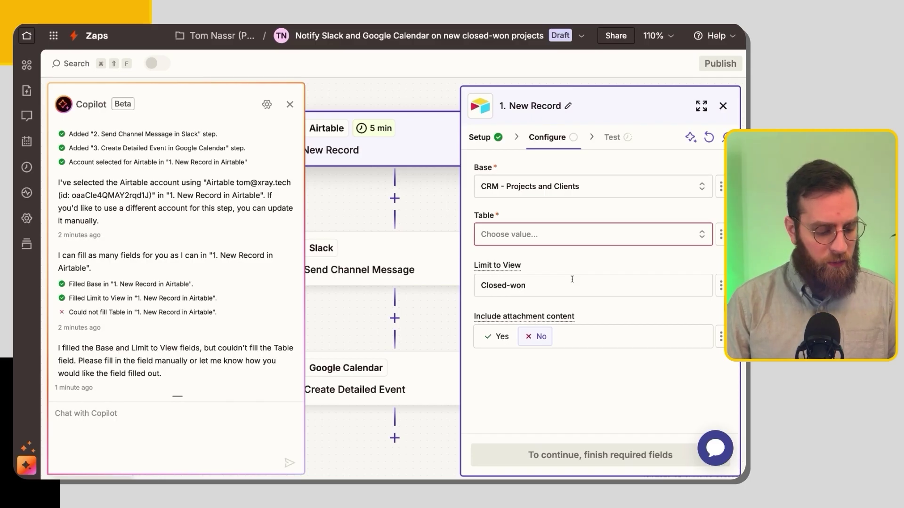
{"action": "key", "text": "ctrl+Tab"}
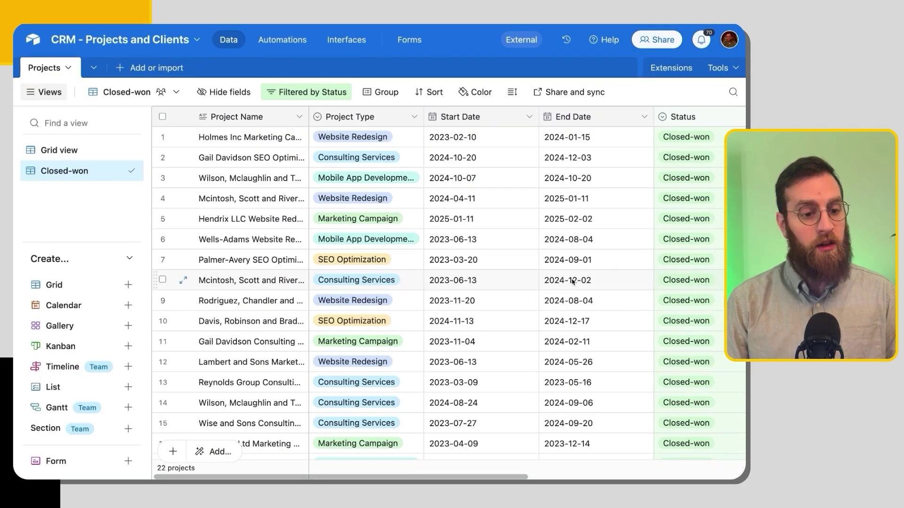
{"action": "key", "text": "ctrl+shift+Tab"}
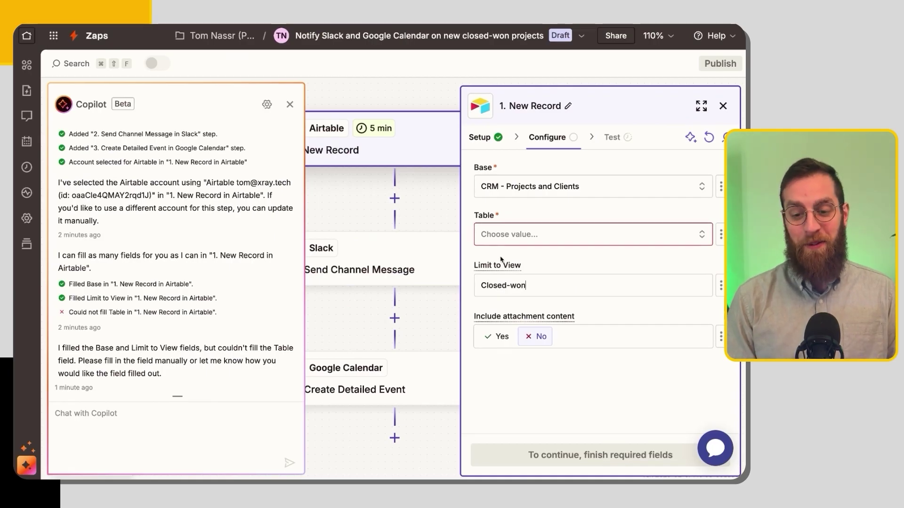
Set the trigger's Table to Projects and confirm Closed-won in the original request.
{"action": "left_click", "coordinate": [508, 239]}
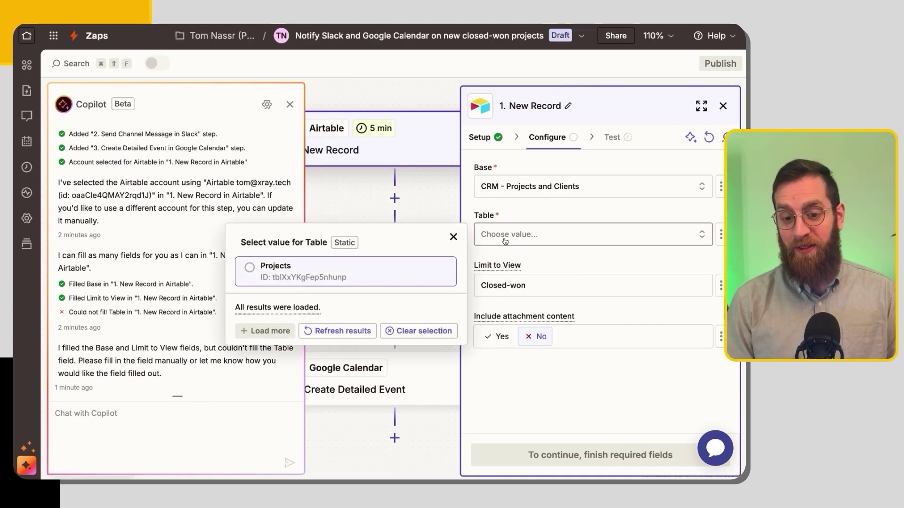
{"action": "left_click", "coordinate": [376, 262]}
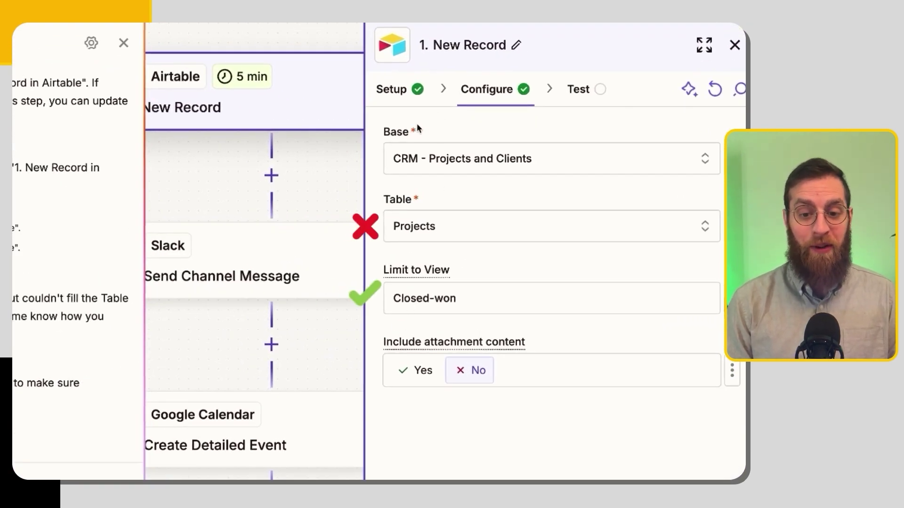
{"action": "scroll", "coordinate": [39, 242], "scroll_direction": "up", "scroll_amount": 10}
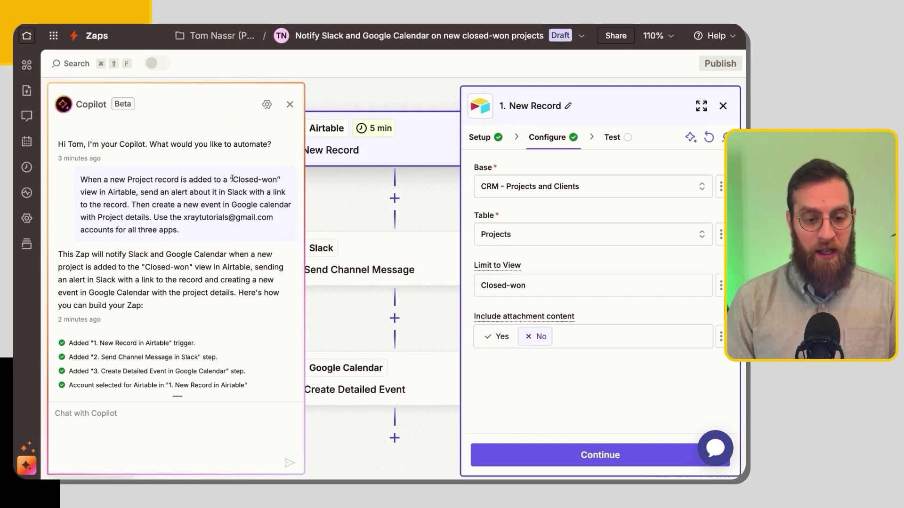
{"action": "left_click_drag", "start_coordinate": [230, 178], "coordinate": [293, 179]}
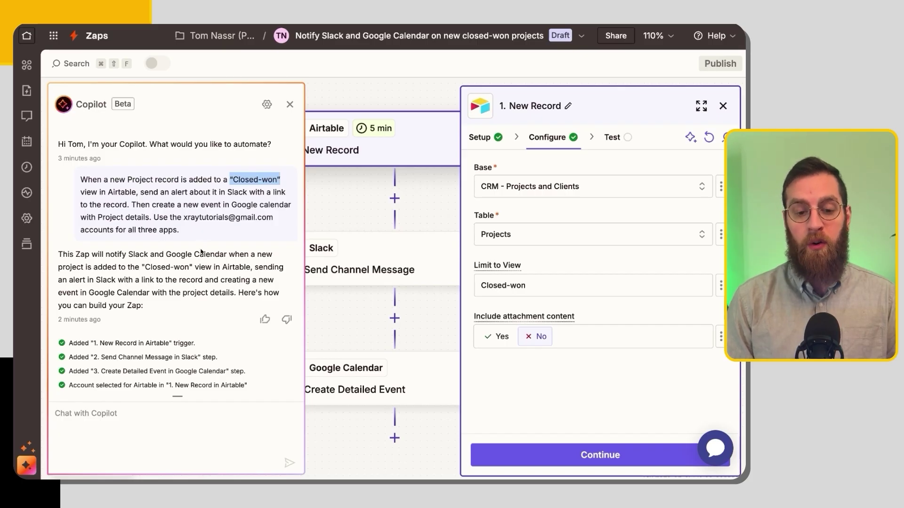
{"action": "scroll", "coordinate": [201, 243], "scroll_direction": "down", "scroll_amount": 10}
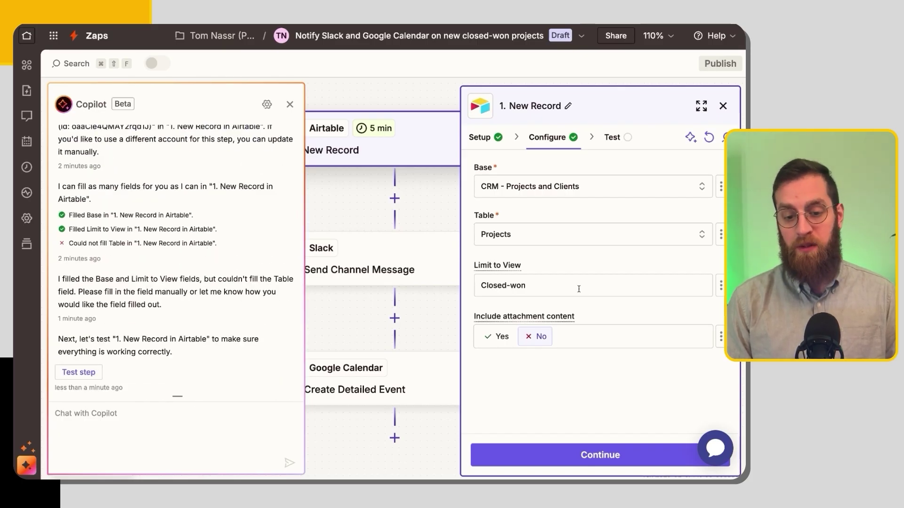
Set Limit to View to the static value Closed-won.
{"action": "left_click", "coordinate": [720, 286]}
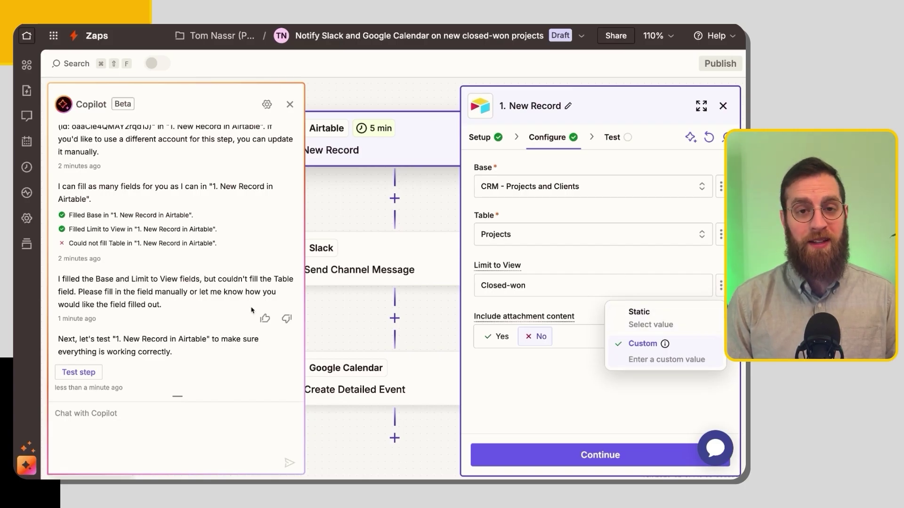
{"action": "left_click", "coordinate": [639, 311]}
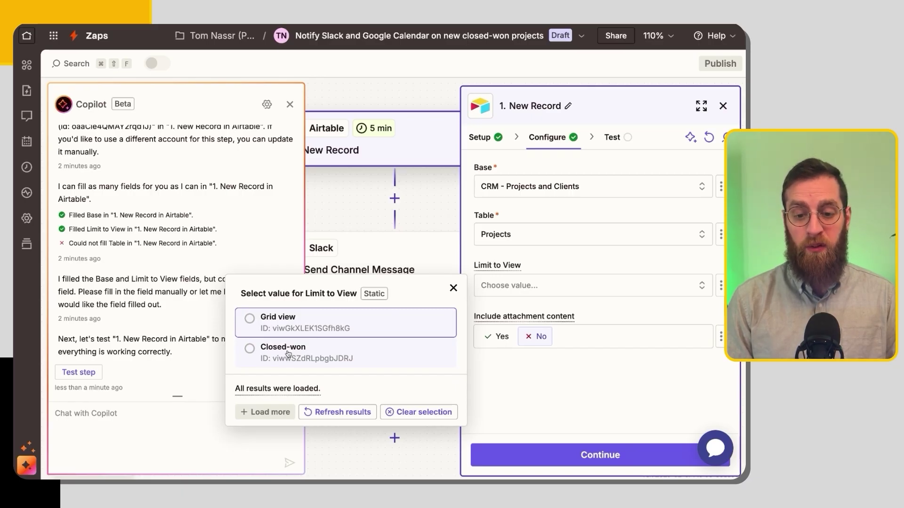
{"action": "left_click", "coordinate": [289, 353]}
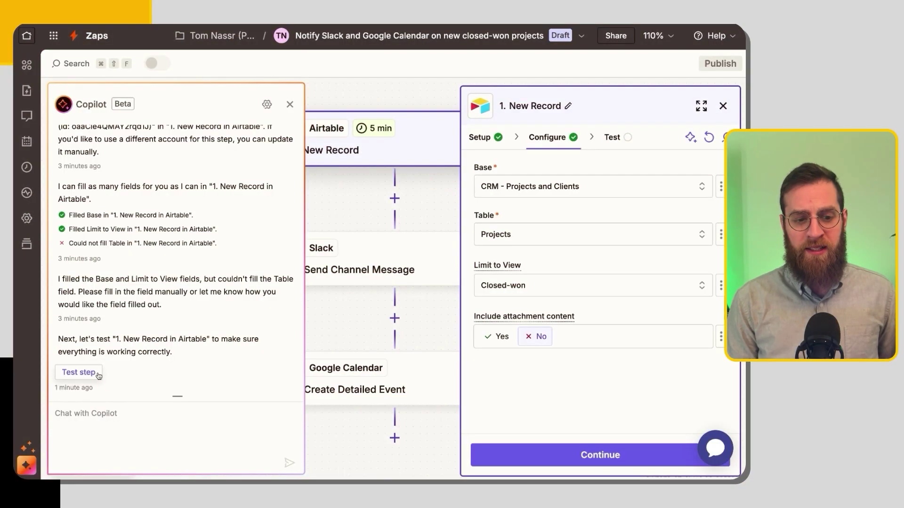
Test the Airtable trigger and switch the Slack step's account to XRay Tutorials.
{"action": "left_click", "coordinate": [78, 372]}
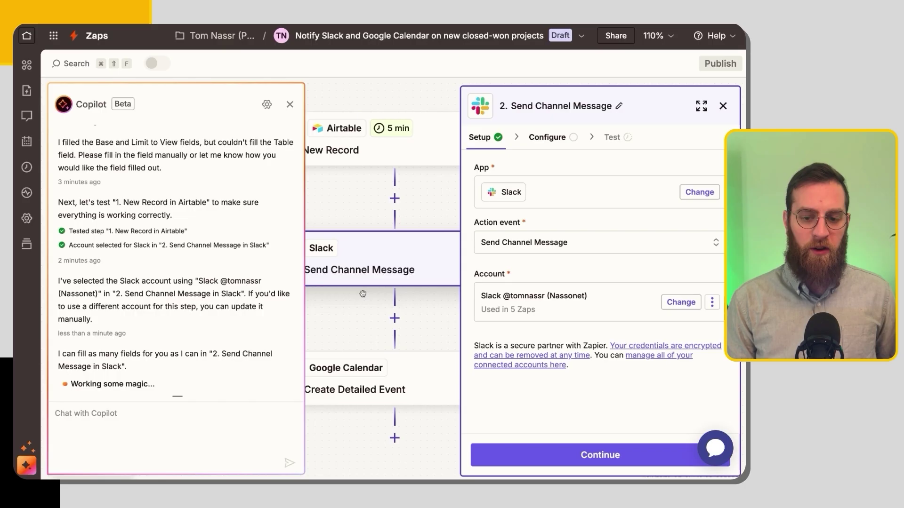
{"action": "left_click", "coordinate": [680, 302]}
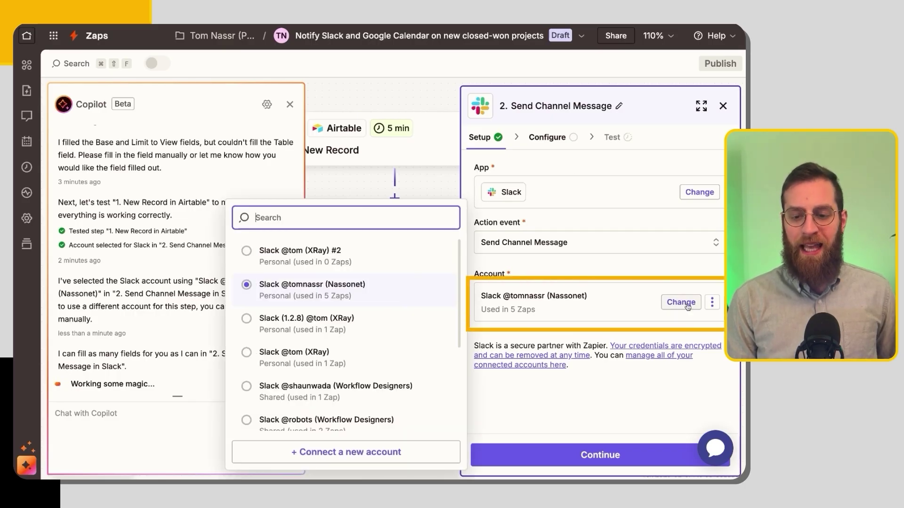
{"action": "scroll", "coordinate": [379, 307], "scroll_direction": "down", "scroll_amount": 3}
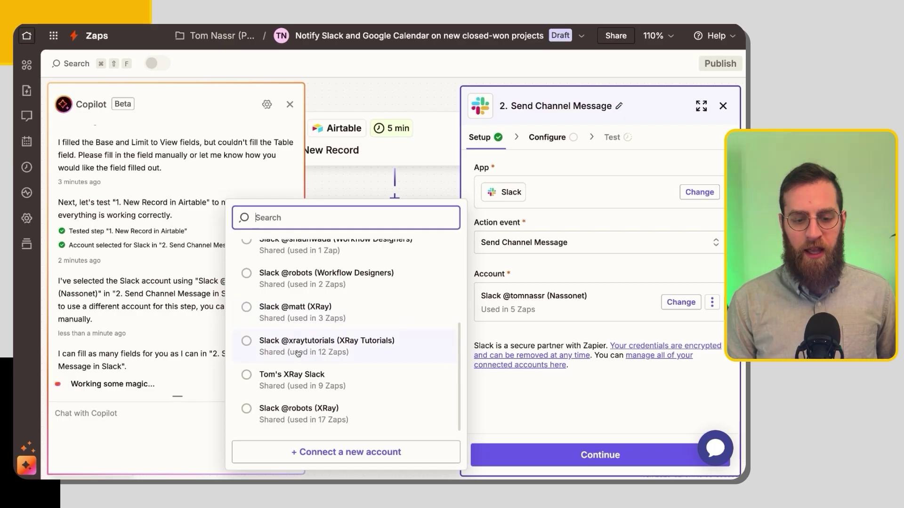
{"action": "left_click", "coordinate": [297, 351]}
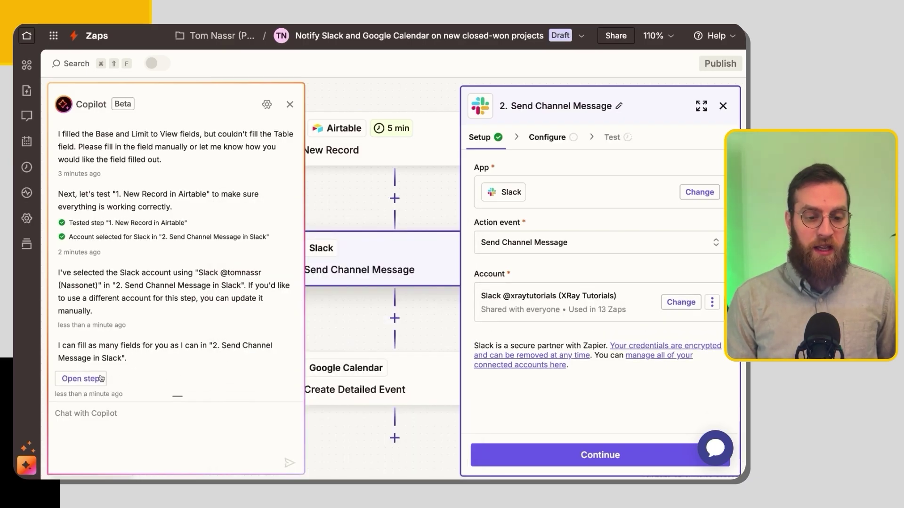
{"action": "left_click", "coordinate": [93, 381]}
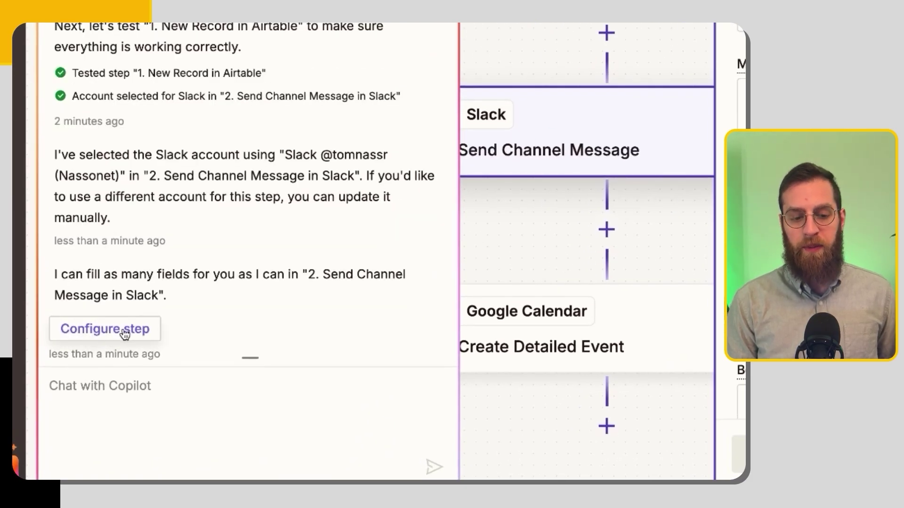
Let Copilot fill the Slack step, then set Channel to the static 'tutorials' channel.
{"action": "left_click", "coordinate": [116, 340]}
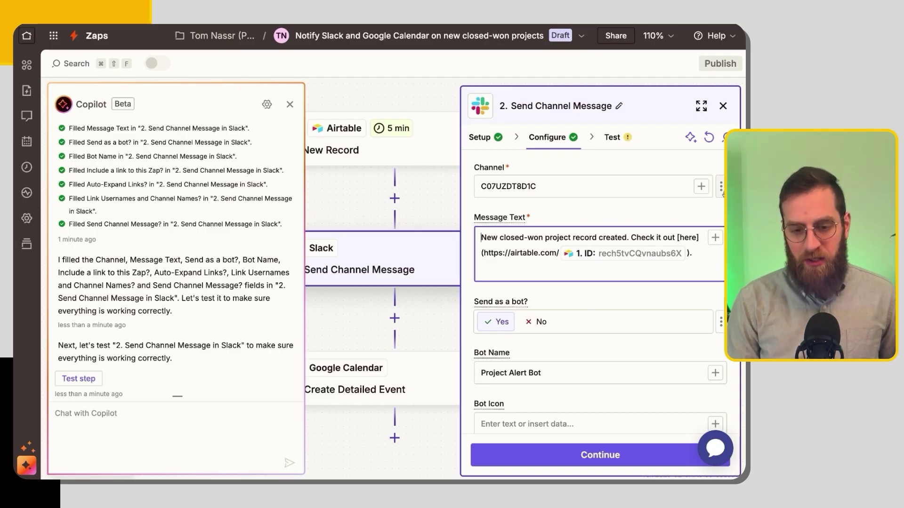
{"action": "left_click", "coordinate": [720, 187]}
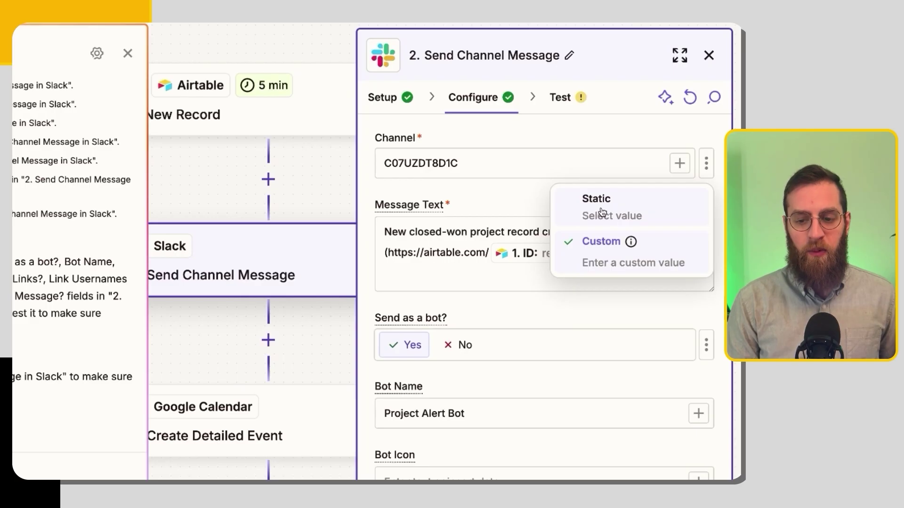
{"action": "left_click", "coordinate": [602, 212]}
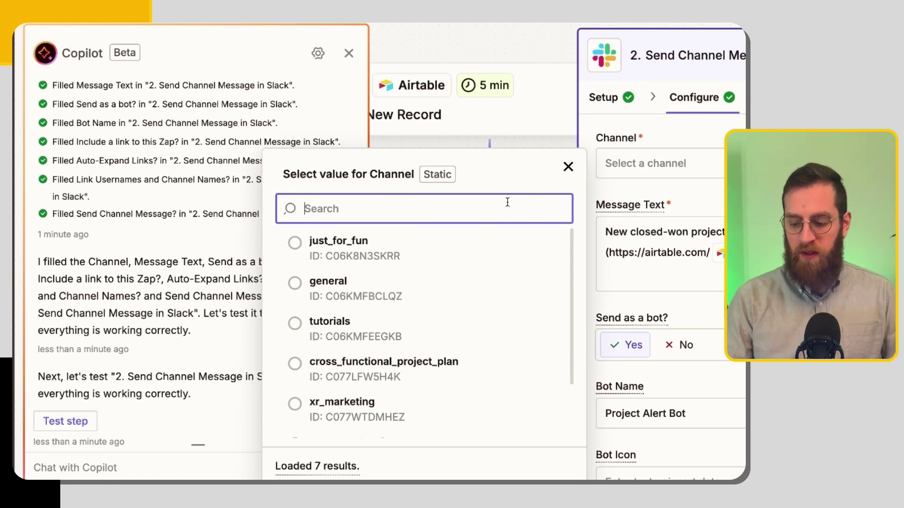
{"action": "type", "text": "tutoria"}
{"action": "left_click", "coordinate": [329, 246]}
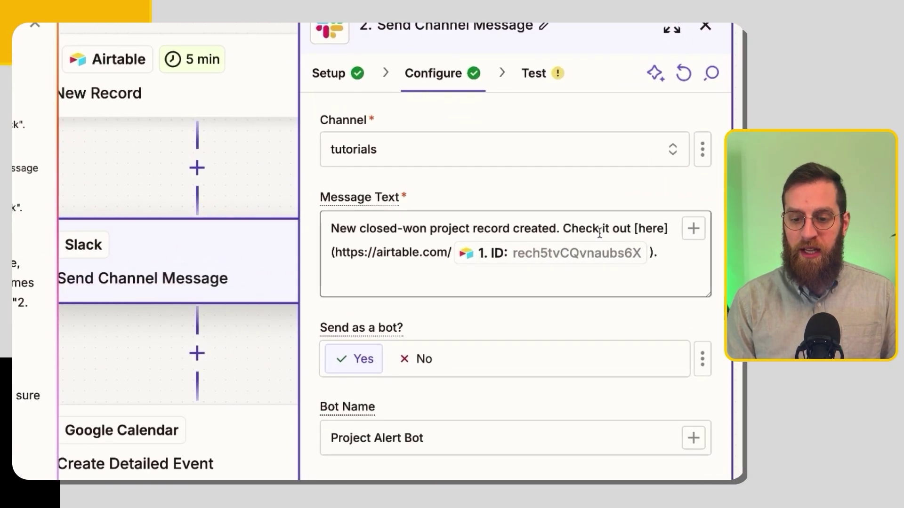
Delete '[here]' from the message text and replace '(' with '<' before the record link.
{"action": "left_click_drag", "start_coordinate": [636, 228], "coordinate": [675, 226]}
{"action": "key", "text": "BackSpace"}
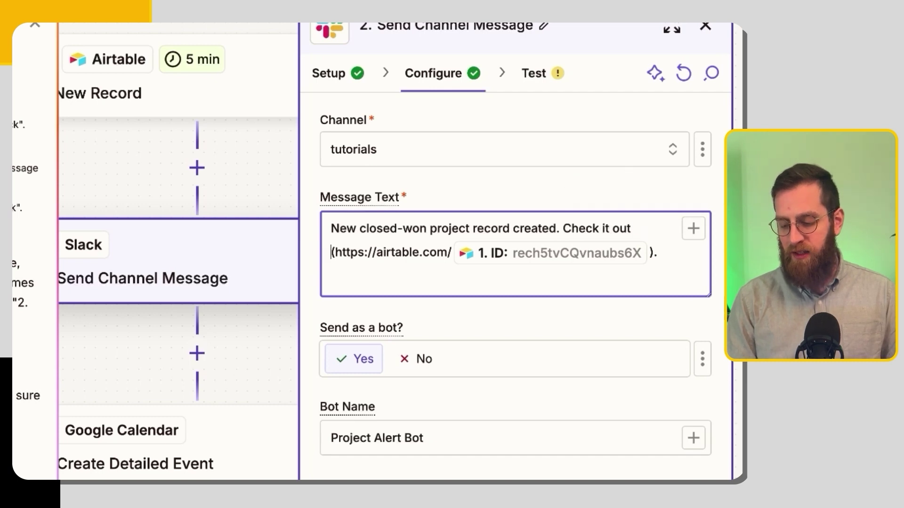
{"action": "type", "text": "<"}
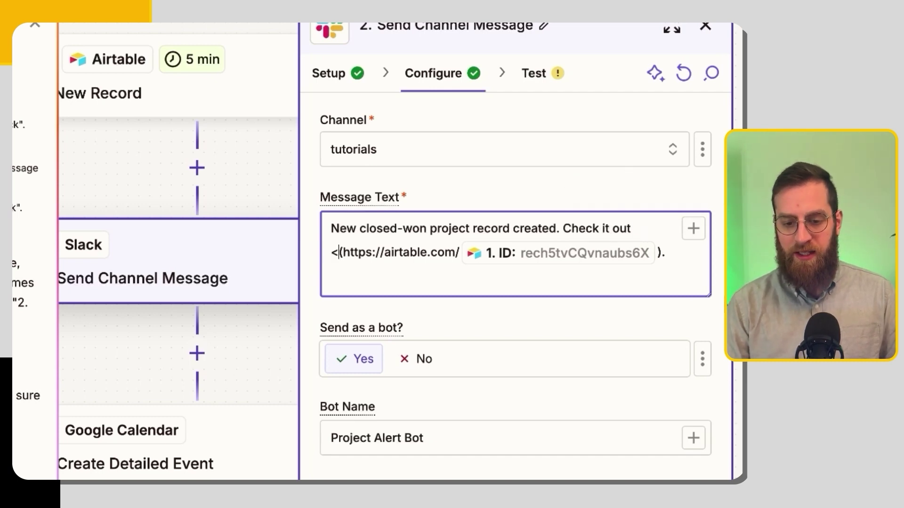
{"action": "key", "text": "Delete"}
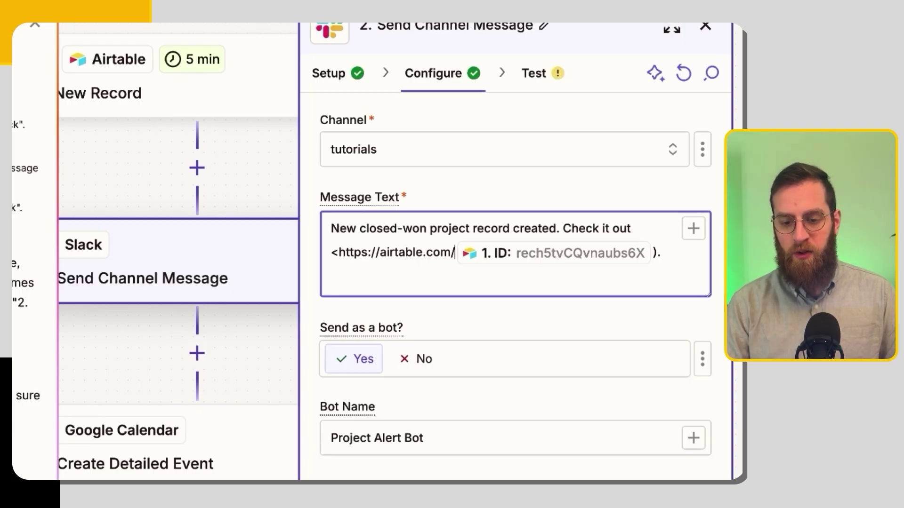
{"action": "key", "text": "slash"}
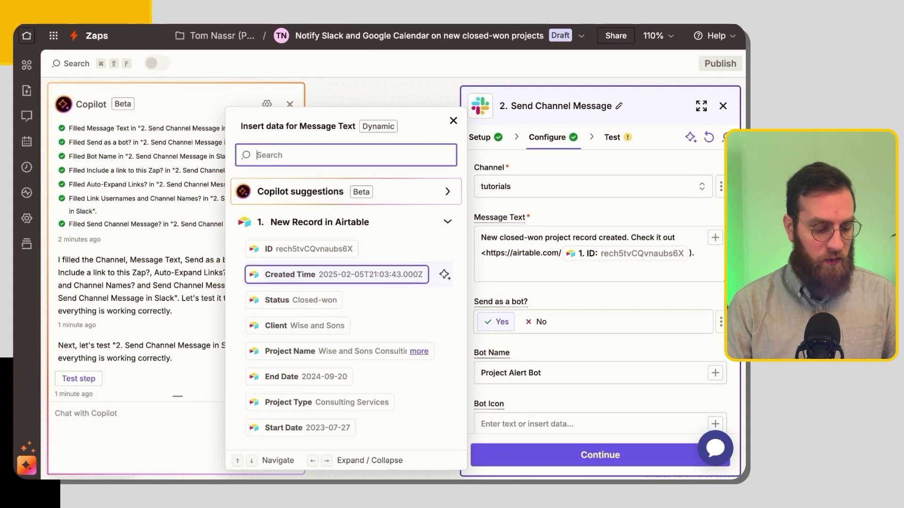
Expand the Hendrix LLC Website Redesign record in Airtable and copy its URL.
{"action": "key", "text": "ctrl+Tab"}
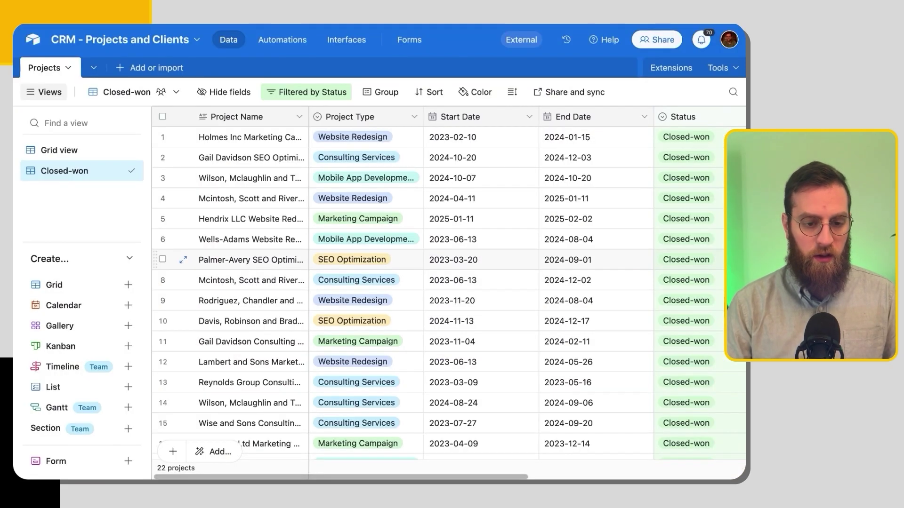
{"action": "left_click", "coordinate": [184, 220]}
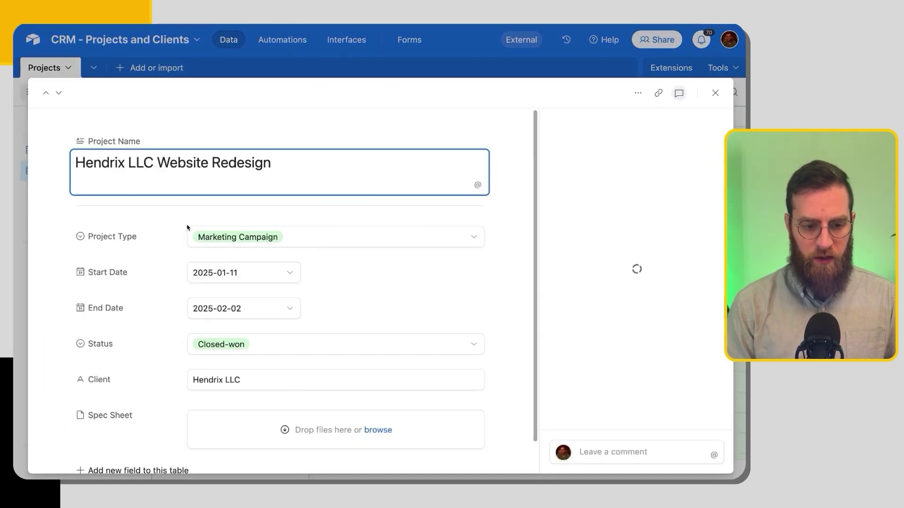
{"action": "key", "text": "super+l"}
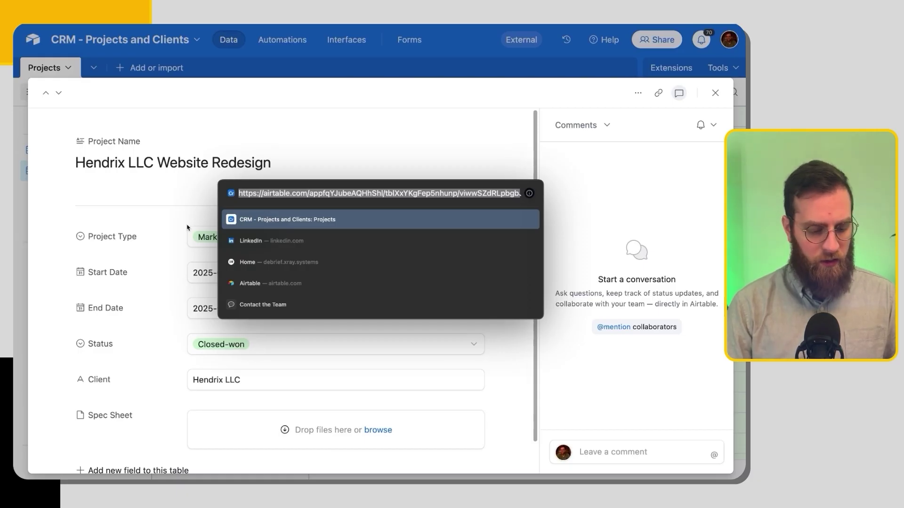
{"action": "key", "text": "ctrl+Tab"}
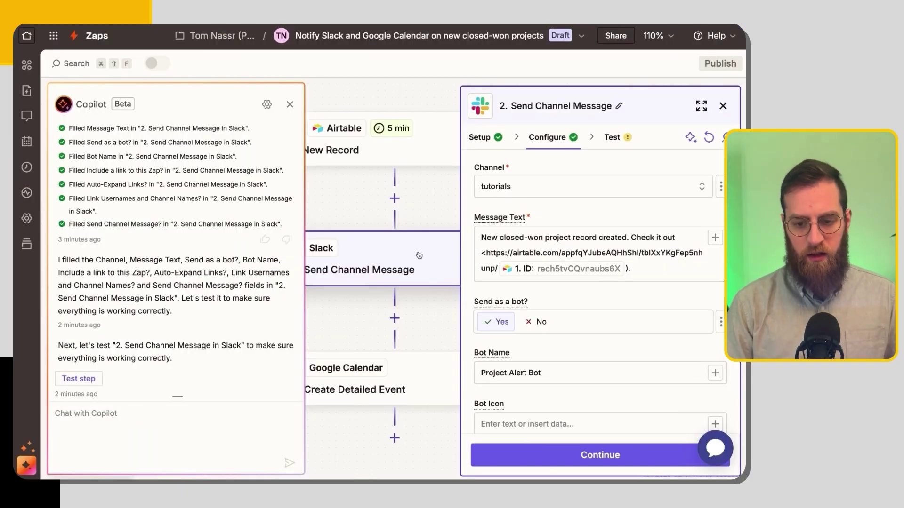
Replace the message's Airtable link with the pasted record URL, trimmed to end before the record ID.
{"action": "left_click_drag", "start_coordinate": [498, 270], "coordinate": [489, 253]}
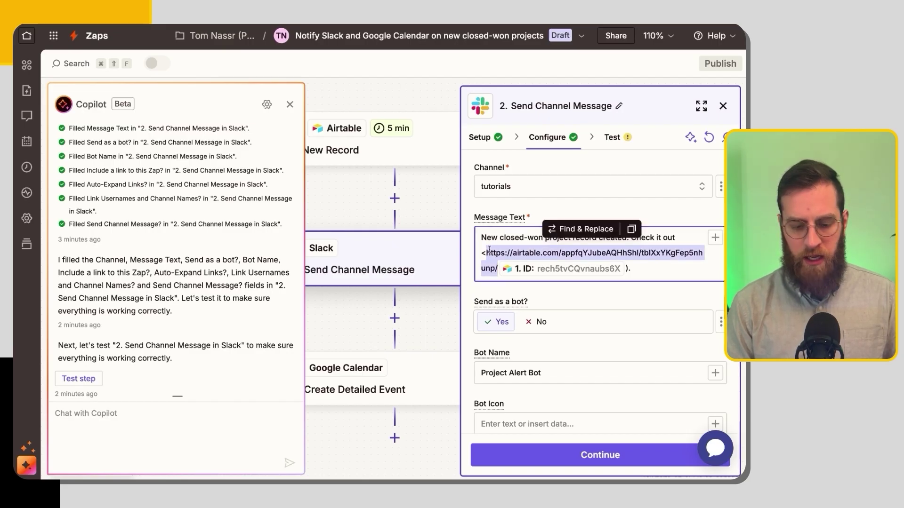
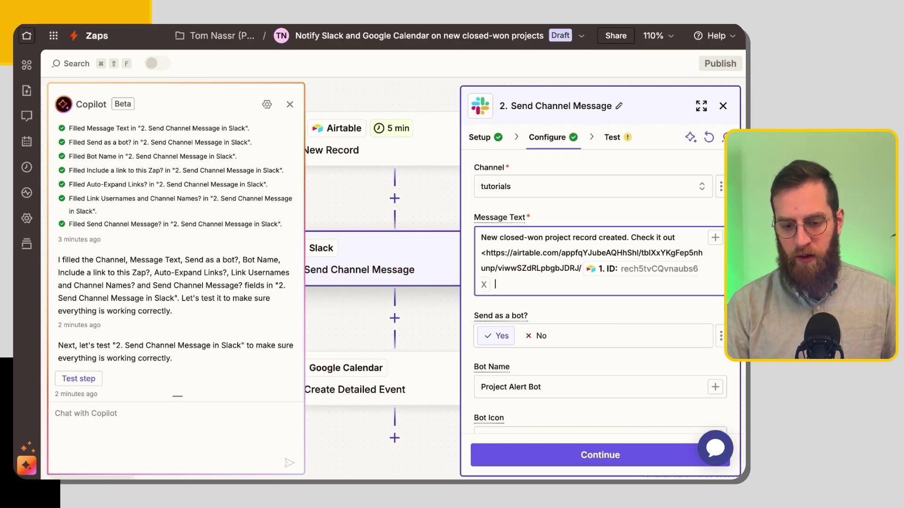
End the link with 'Check it out>.', delete the duplicate phrase, and review the remaining Slack fields.
{"action": "type", "text": "Check it o"}
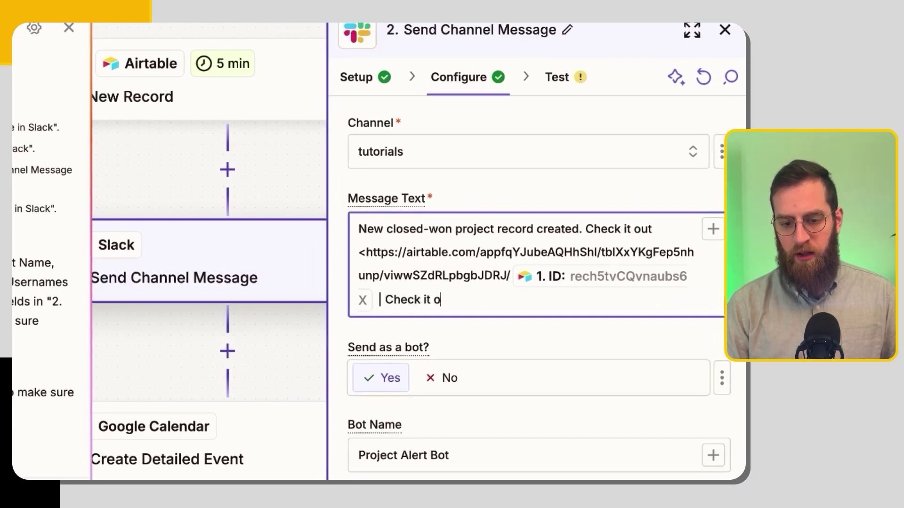
{"action": "type", "text": "ut>"}
{"action": "type", "text": "."}
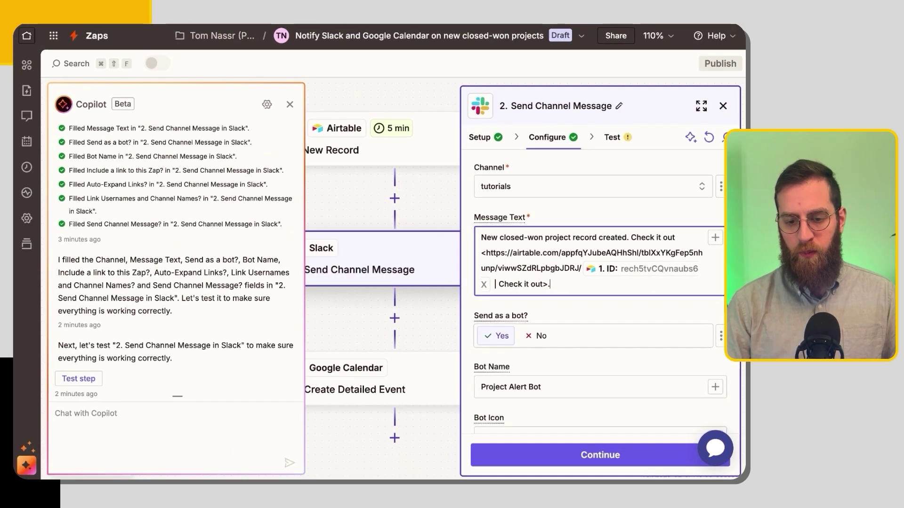
{"action": "left_click_drag", "start_coordinate": [677, 238], "coordinate": [631, 237]}
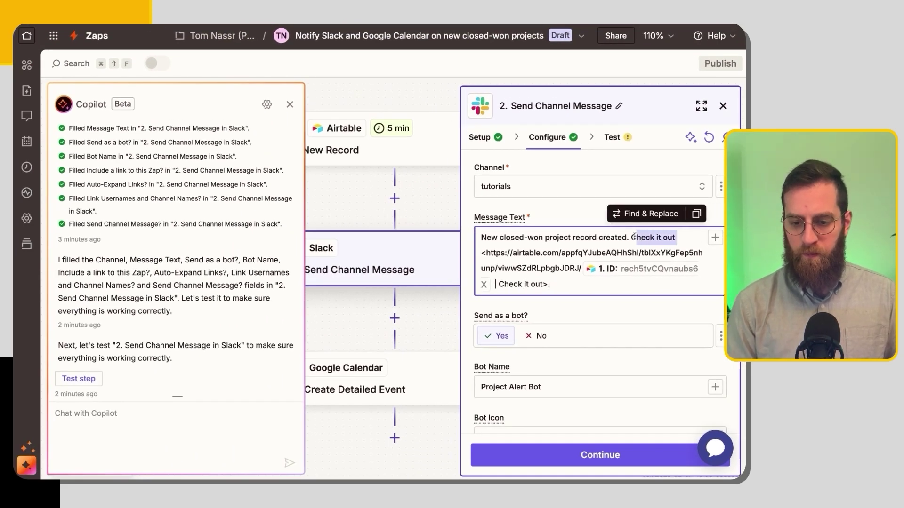
{"action": "key", "text": "BackSpace"}
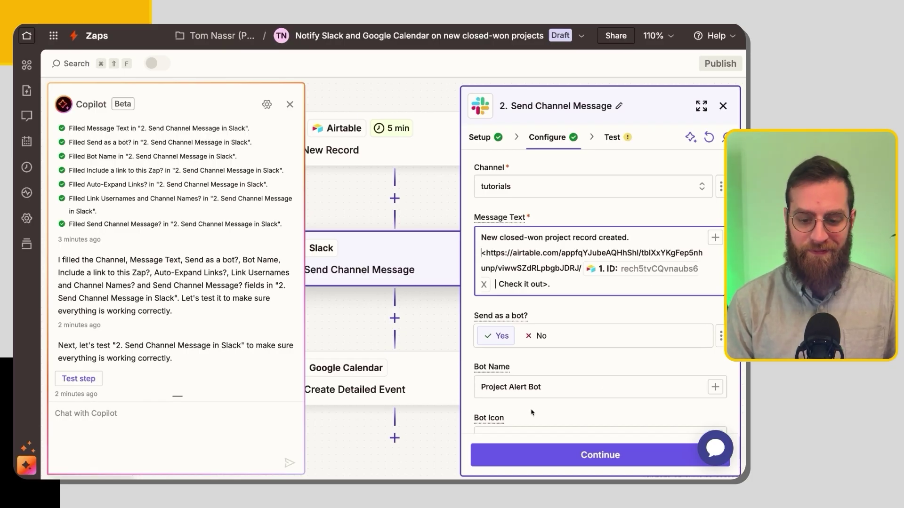
{"action": "scroll", "coordinate": [532, 413], "scroll_direction": "down", "scroll_amount": 5}
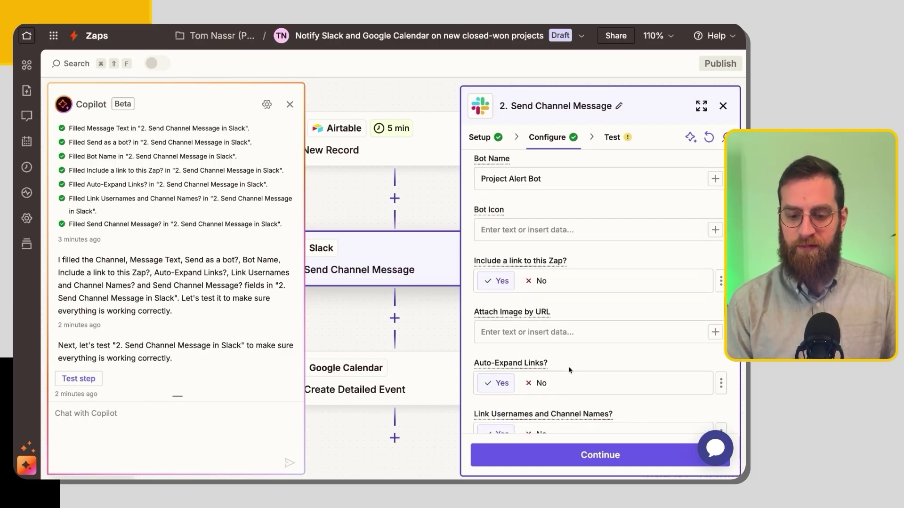
{"action": "scroll", "coordinate": [569, 370], "scroll_direction": "down", "scroll_amount": 6}
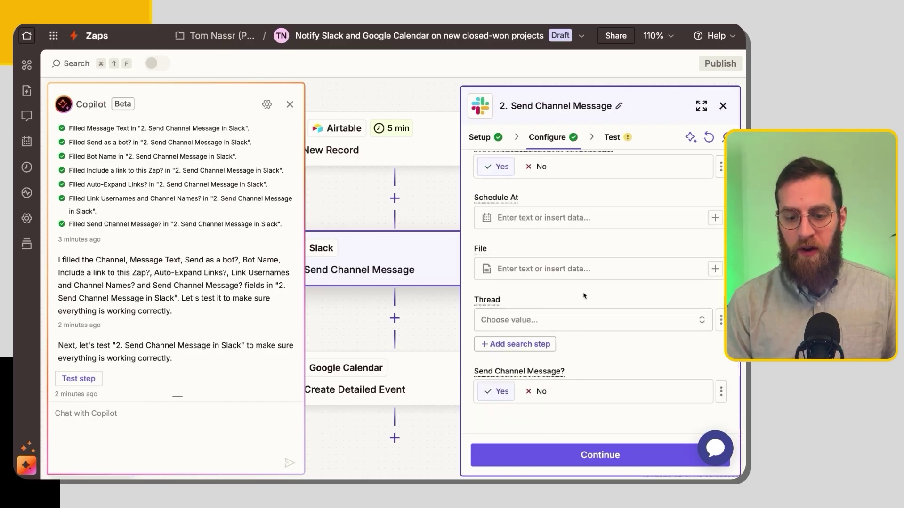
{"action": "scroll", "coordinate": [469, 360], "scroll_direction": "up", "scroll_amount": 10}
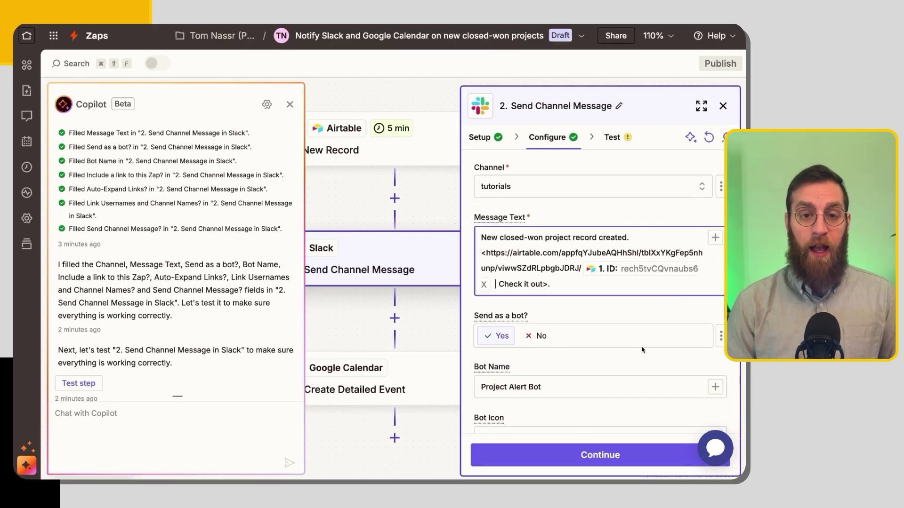
{"action": "scroll", "coordinate": [469, 360], "scroll_direction": "down", "scroll_amount": 1}
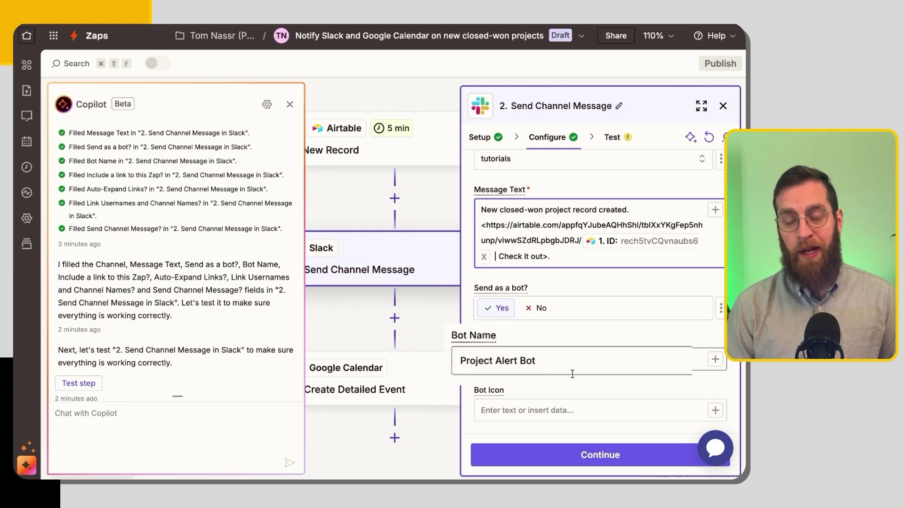
{"action": "scroll", "coordinate": [572, 374], "scroll_direction": "down", "scroll_amount": 3}
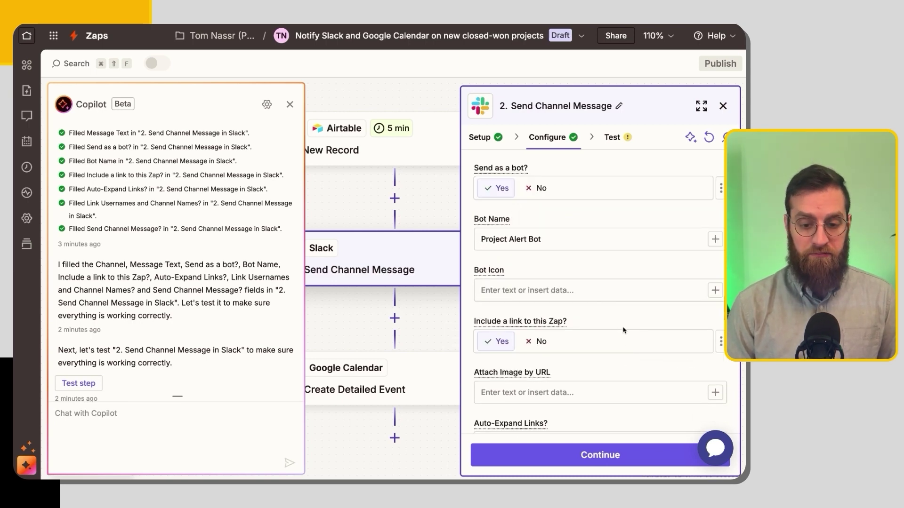
{"action": "scroll", "coordinate": [623, 329], "scroll_direction": "down", "scroll_amount": 1}
{"action": "scroll", "coordinate": [621, 326], "scroll_direction": "down", "scroll_amount": 5}
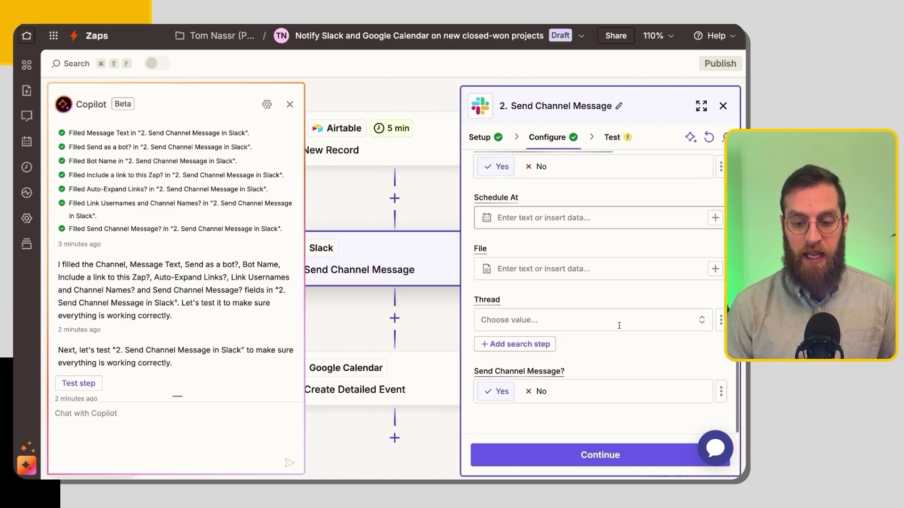
{"action": "scroll", "coordinate": [619, 326], "scroll_direction": "up", "scroll_amount": 10}
Test the Slack message step, then switch the Google Calendar step to the shared tutorials calendar account and open its settings.
{"action": "left_click", "coordinate": [96, 383]}
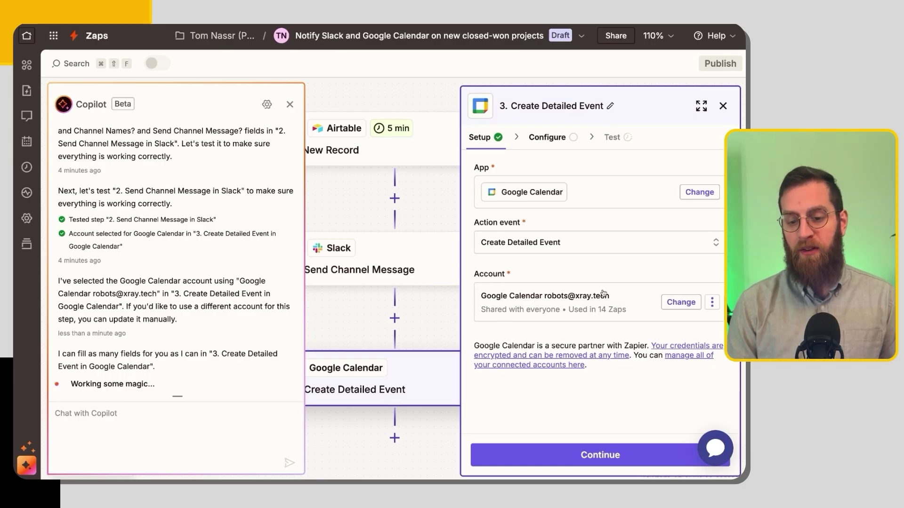
{"action": "left_click", "coordinate": [683, 303]}
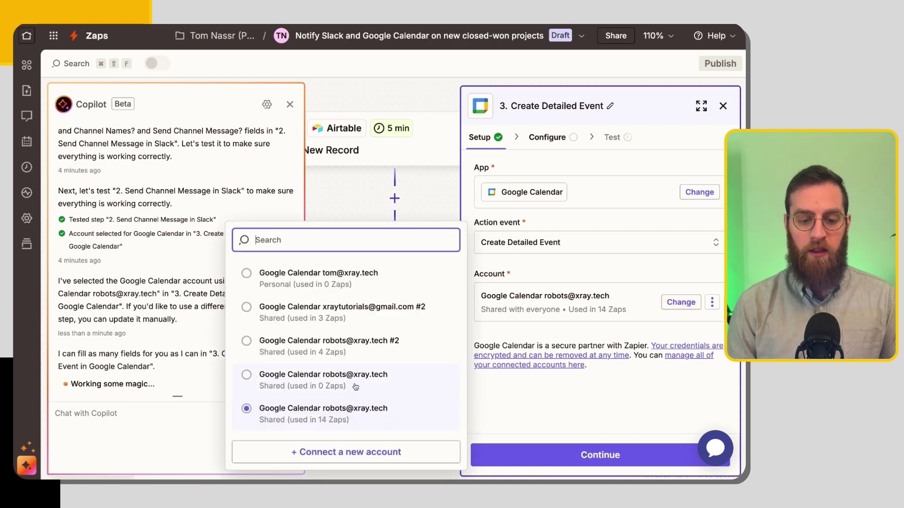
{"action": "left_click", "coordinate": [360, 309]}
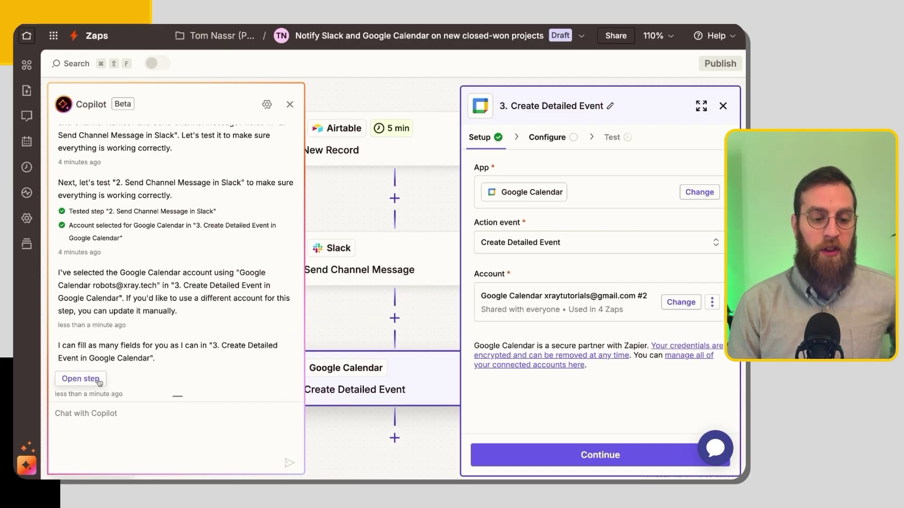
{"action": "left_click", "coordinate": [99, 380]}
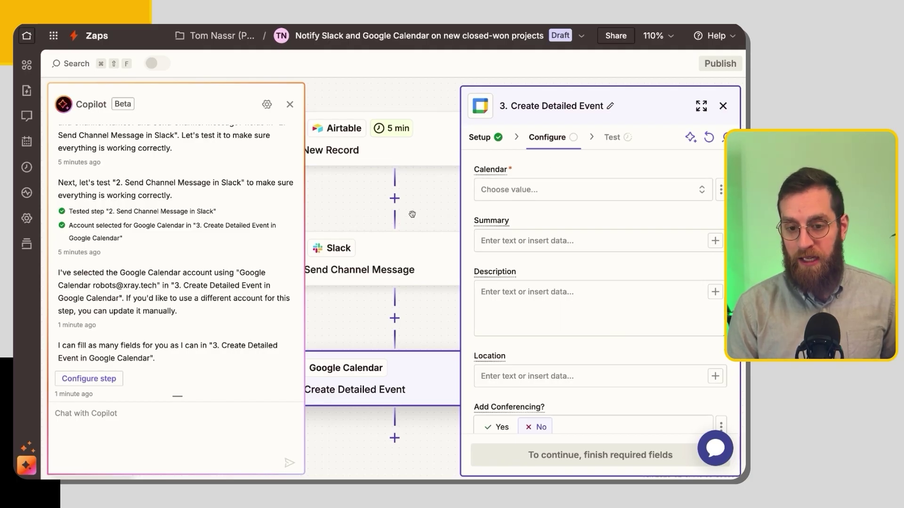
Have Copilot fill the Create Detailed Event fields, including the calendar.
{"action": "left_click", "coordinate": [113, 380]}
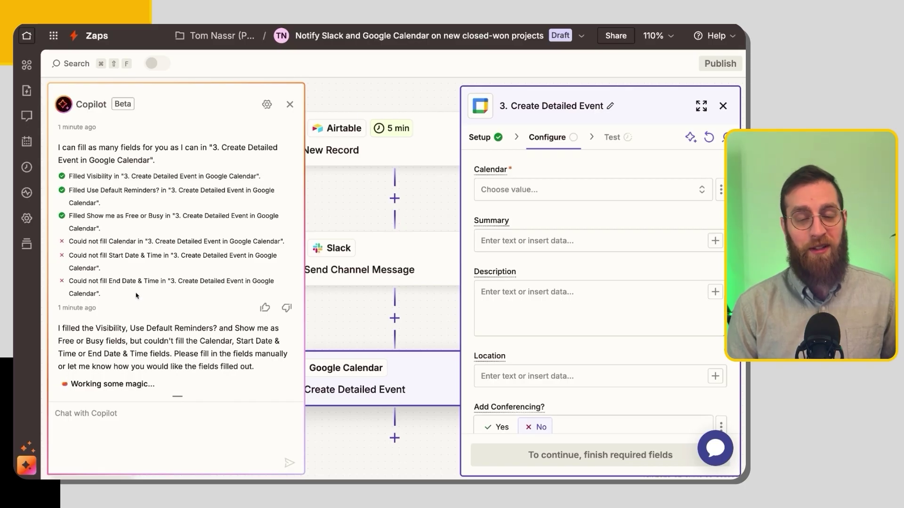
{"action": "scroll", "coordinate": [603, 277], "scroll_direction": "down", "scroll_amount": 10}
{"action": "scroll", "coordinate": [603, 277], "scroll_direction": "down", "scroll_amount": 6}
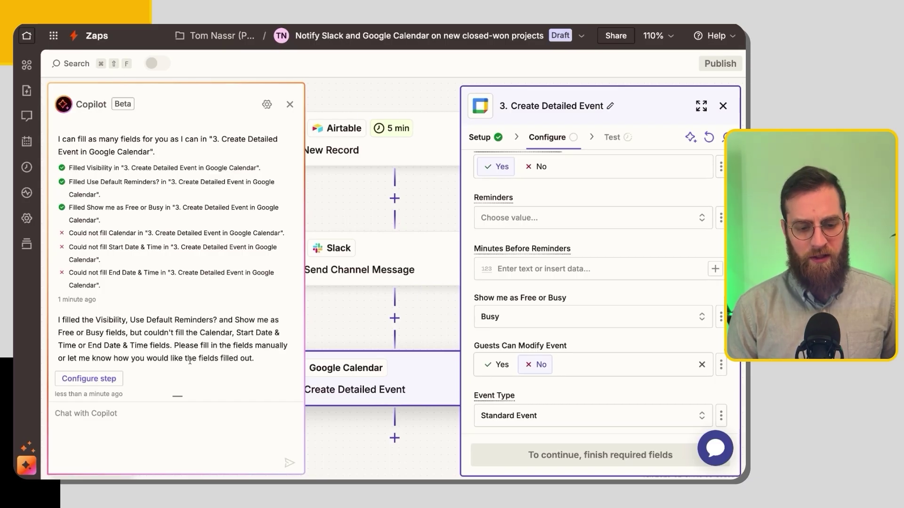
{"action": "left_click", "coordinate": [98, 379]}
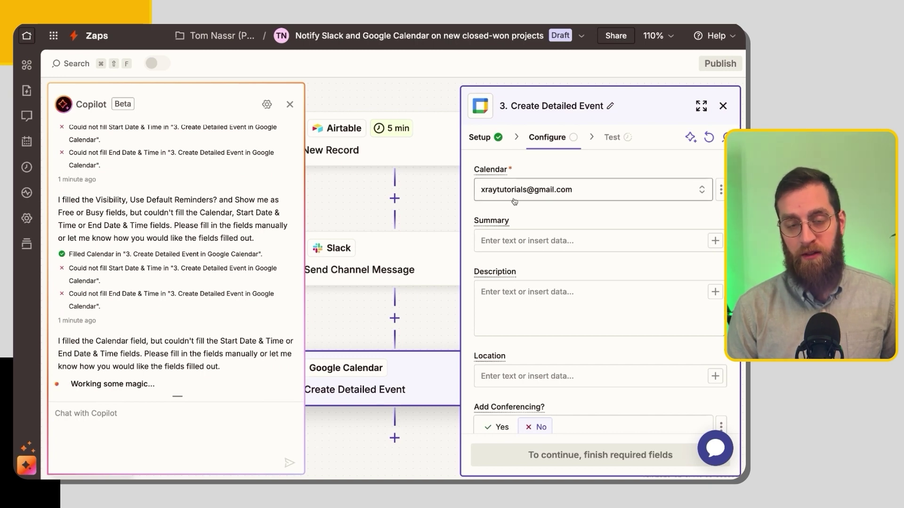
{"action": "mouse_move", "coordinate": [269, 334]}
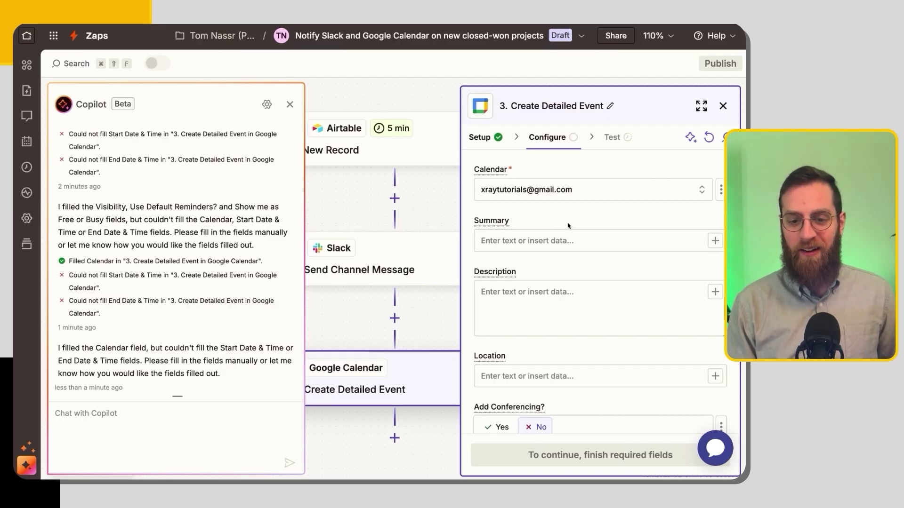
{"action": "scroll", "coordinate": [560, 229], "scroll_direction": "down", "scroll_amount": 3}
{"action": "scroll", "coordinate": [564, 227], "scroll_direction": "up", "scroll_amount": 3}
{"action": "scroll", "coordinate": [567, 226], "scroll_direction": "down", "scroll_amount": 5}
Set the event start to '5pm tomorrow' and the end to '6pm tomorrow', then test the step.
{"action": "left_click", "coordinate": [487, 215]}
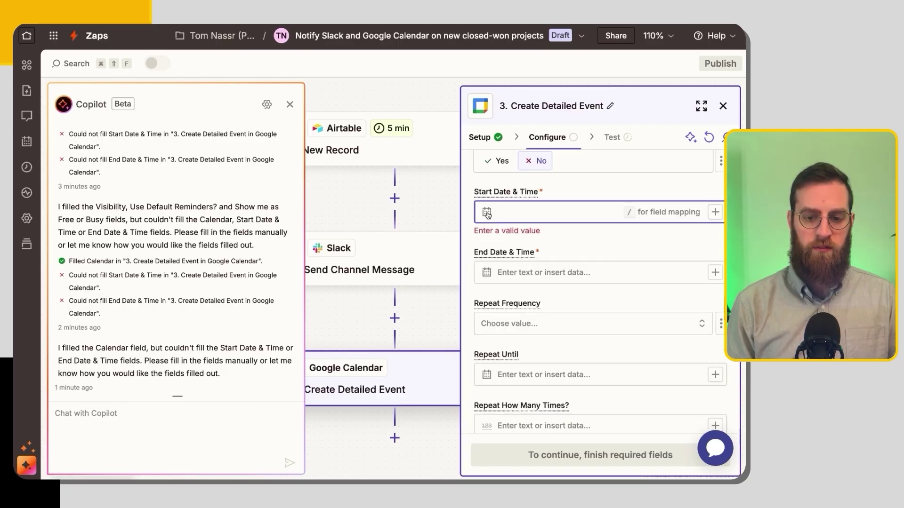
{"action": "mouse_move", "coordinate": [486, 216]}
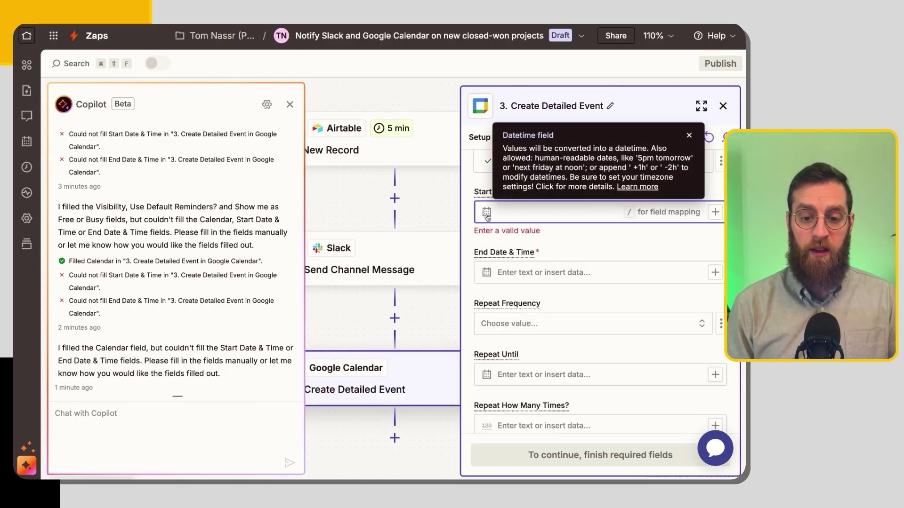
{"action": "type", "text": "5pm tomorrow"}
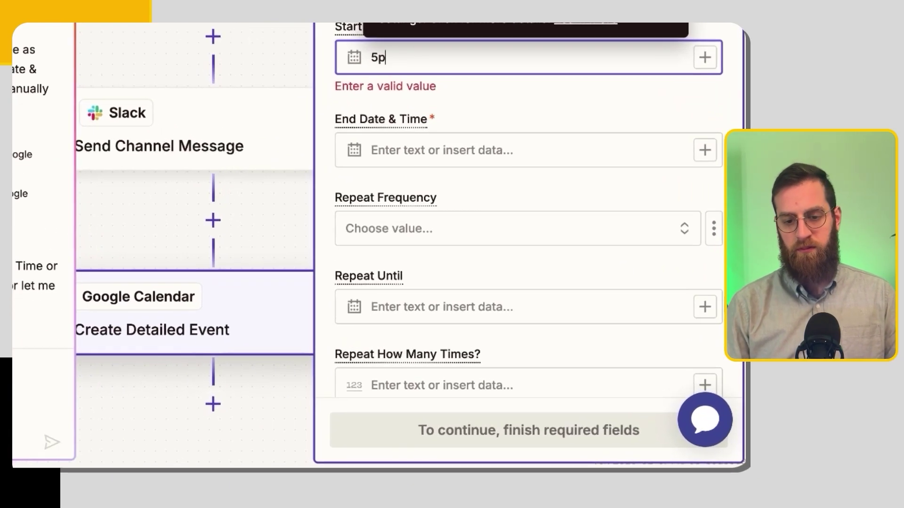
{"action": "left_click", "coordinate": [528, 273]}
{"action": "type", "text": "6pm tomorrow"}
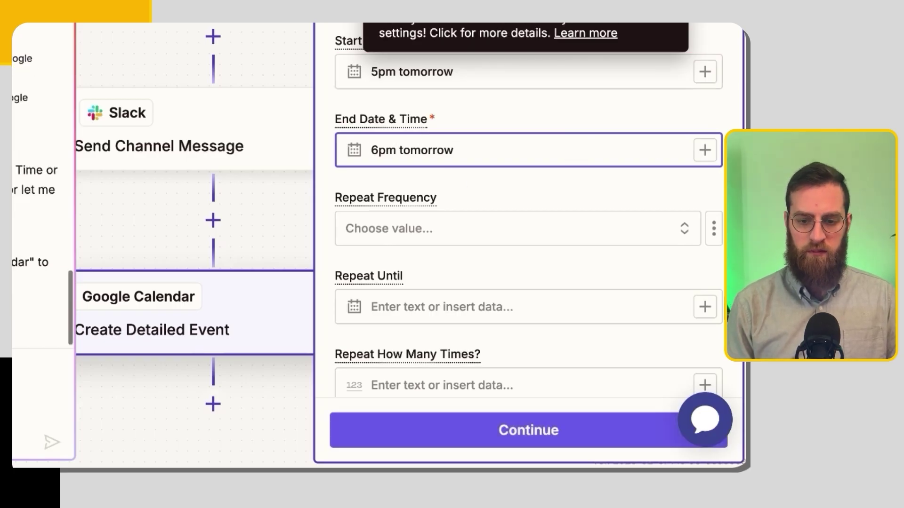
{"action": "scroll", "coordinate": [480, 287], "scroll_direction": "down", "scroll_amount": 6}
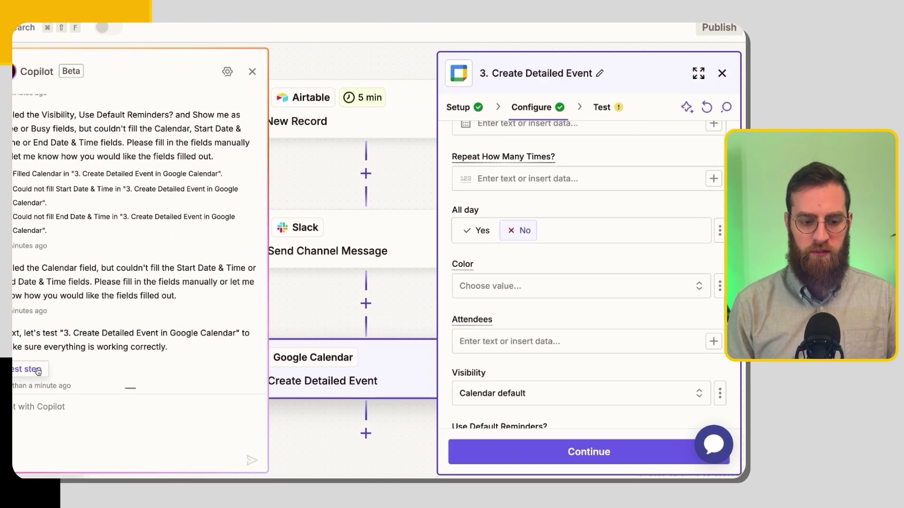
{"action": "left_click", "coordinate": [82, 381]}
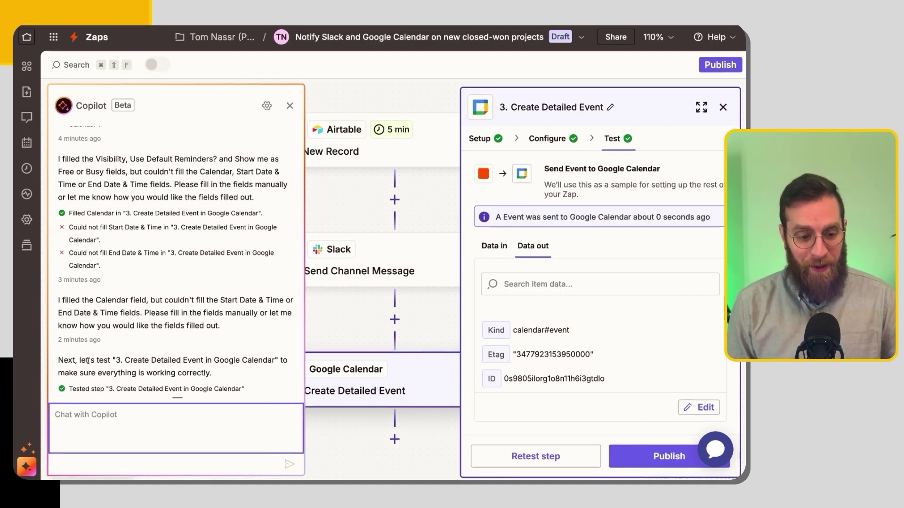
Paste a Copilot request to continue to Google Calendar only if 'Spec sheet' isn't empty.
{"action": "type", "text": "Only continue to the final Google Calendar step if the \"Spec sheet\" attachment field isn’t empty."}
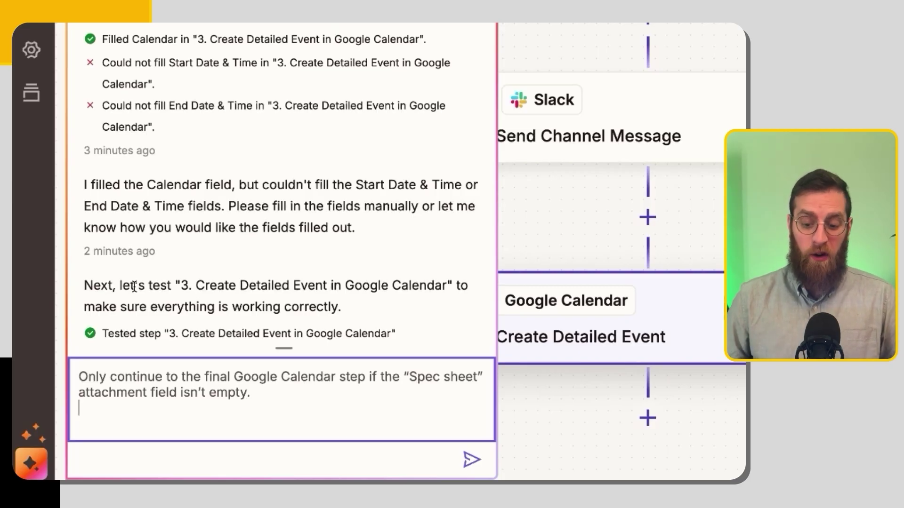
Send the request, add the suggested Filter by Zapier step requiring Spec Sheet to exist, configure it, and test it.
{"action": "key", "text": "Return"}
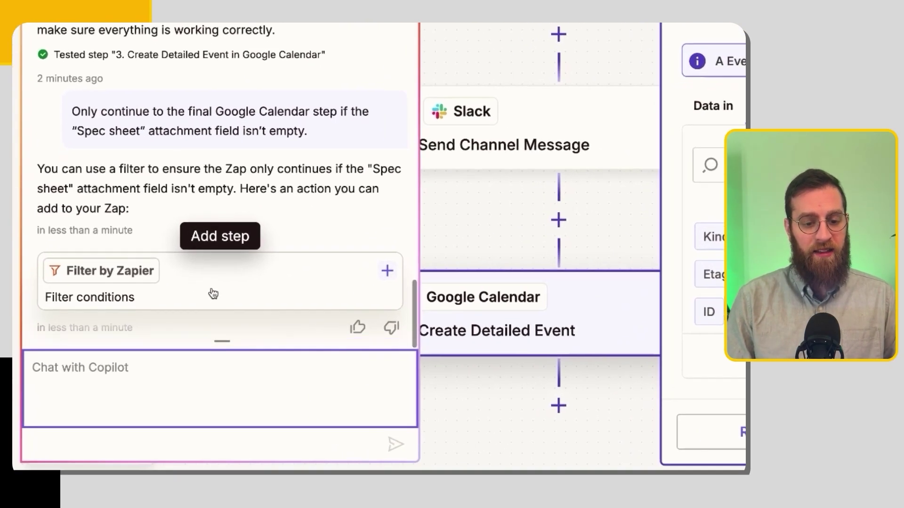
{"action": "left_click", "coordinate": [213, 294]}
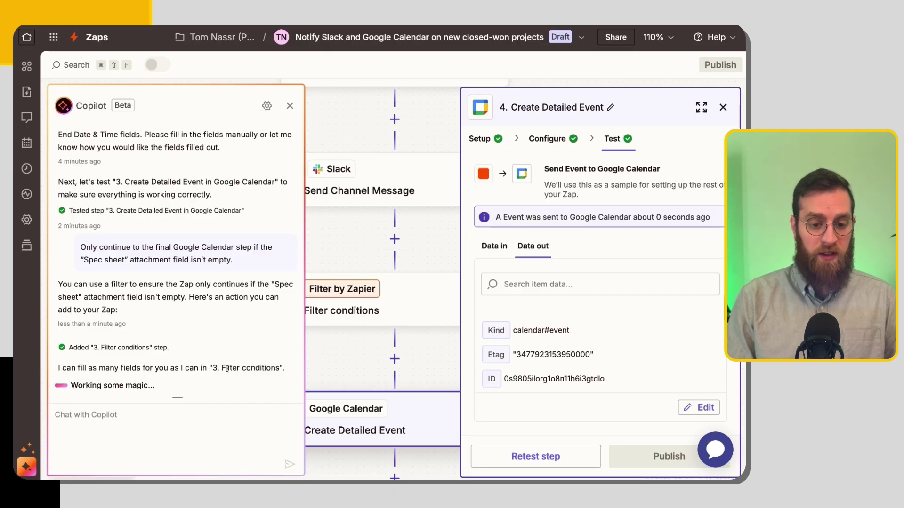
{"action": "left_click", "coordinate": [92, 379]}
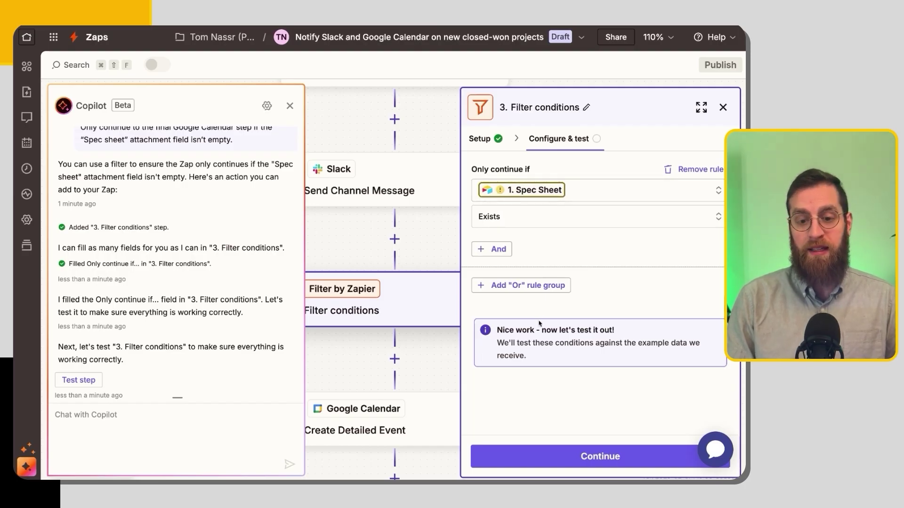
{"action": "left_click", "coordinate": [80, 379]}
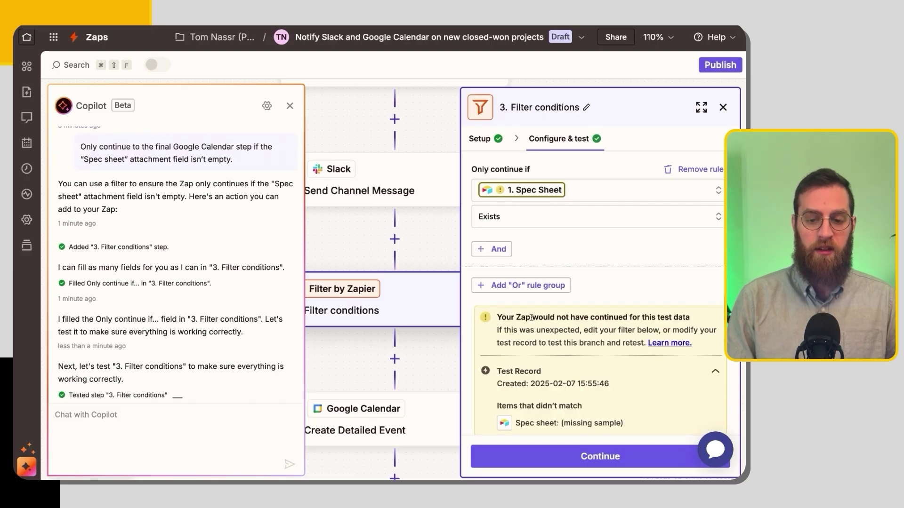
{"action": "scroll", "coordinate": [531, 318], "scroll_direction": "down", "scroll_amount": 2}
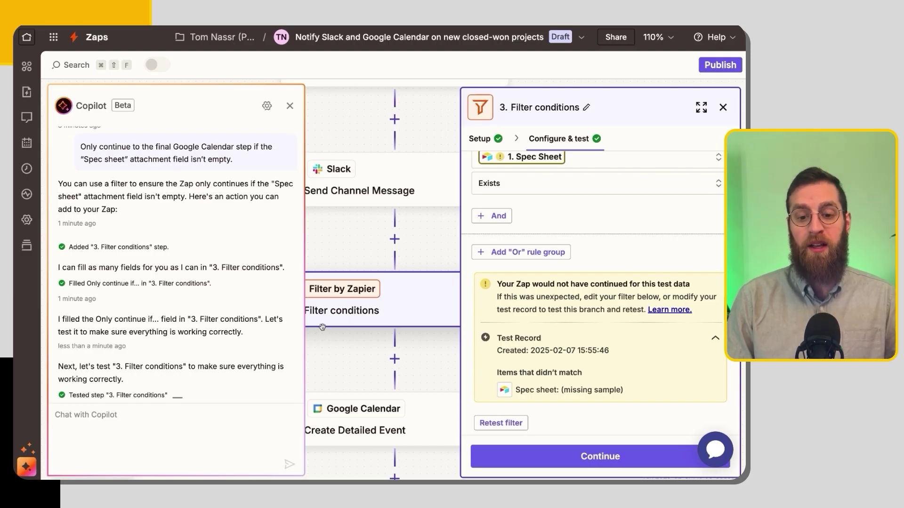
{"action": "scroll", "coordinate": [360, 300], "scroll_direction": "up", "scroll_amount": 3}
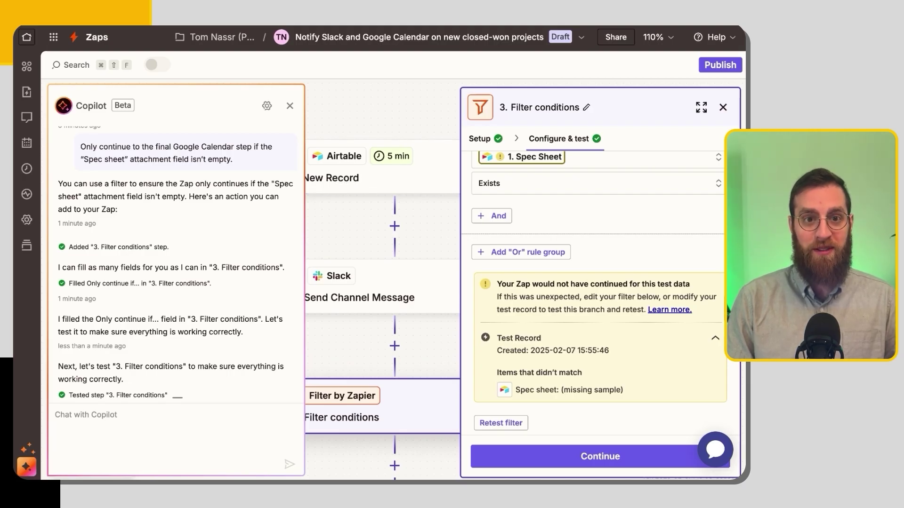
Continue past the filter and Google Calendar steps, then publish the Zap as version v1.
{"action": "left_click", "coordinate": [513, 457]}
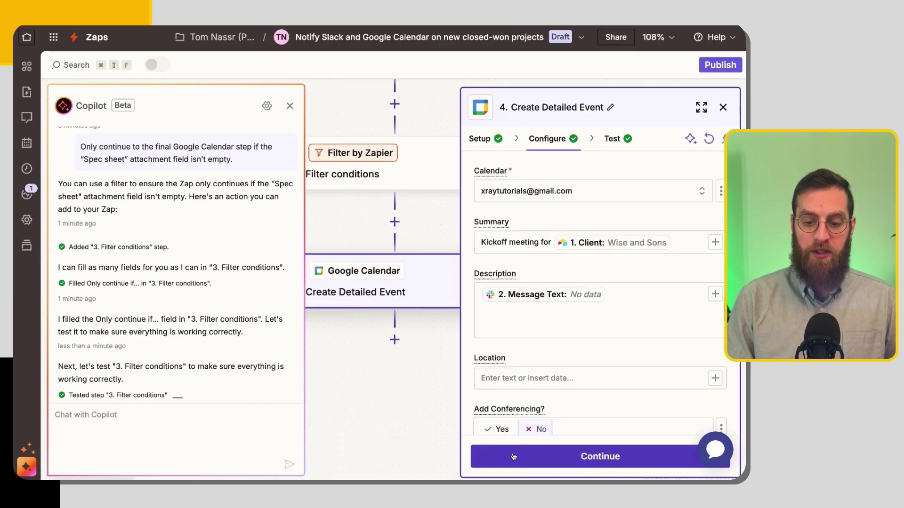
{"action": "left_click", "coordinate": [513, 456]}
{"action": "left_click", "coordinate": [641, 456]}
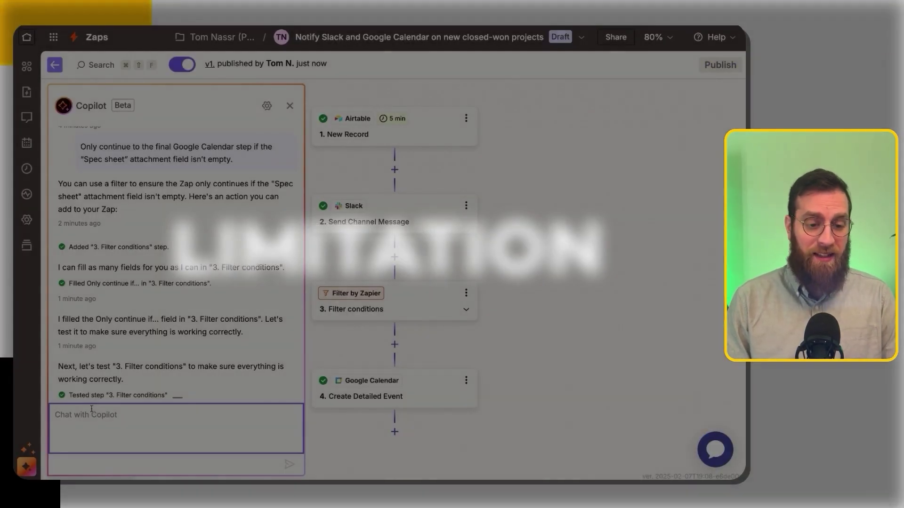
Ask Copilot for a Paths step; when that fails, add a Paths step manually at the end of the Zap.
{"action": "type", "text": "\"Add a paths step to the end of the Zap\""}
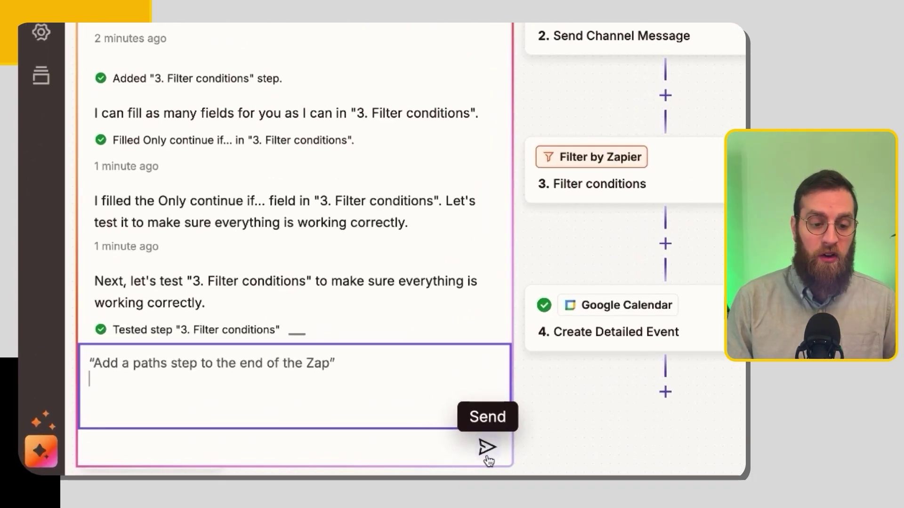
{"action": "left_click", "coordinate": [486, 456]}
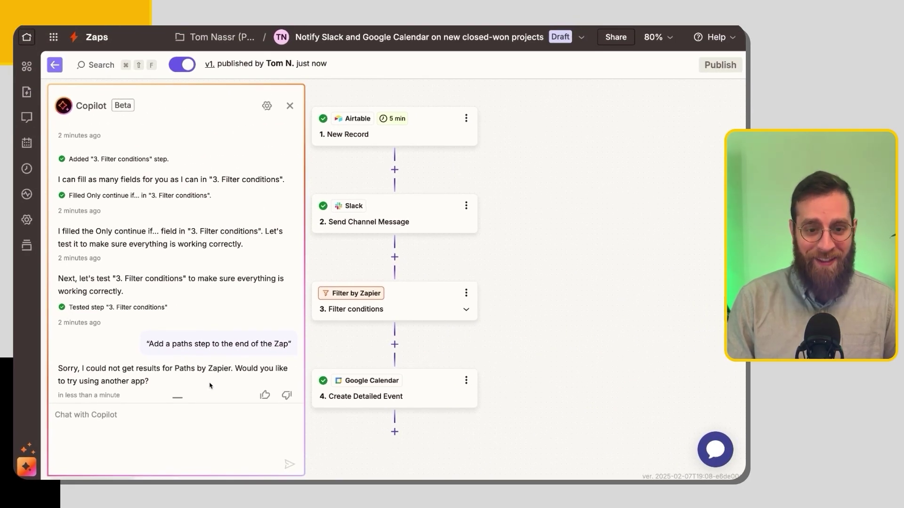
{"action": "left_click", "coordinate": [394, 431]}
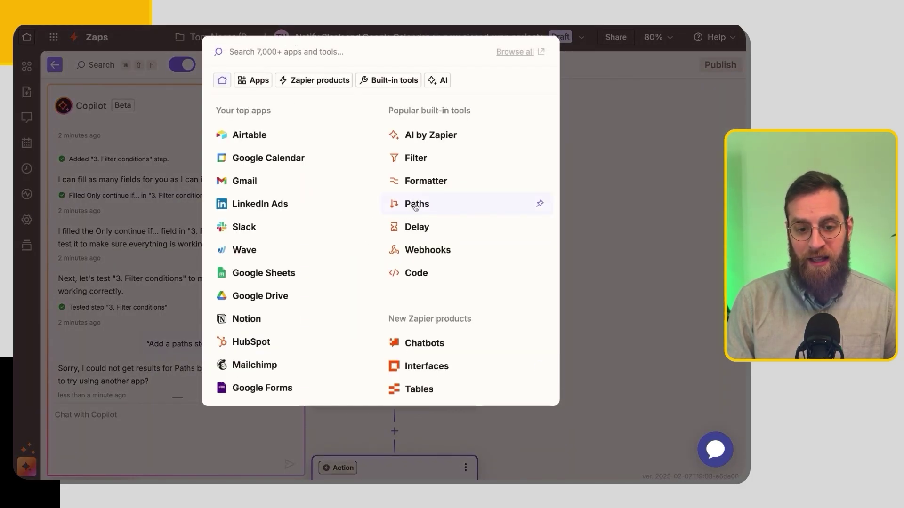
{"action": "left_click", "coordinate": [435, 210]}
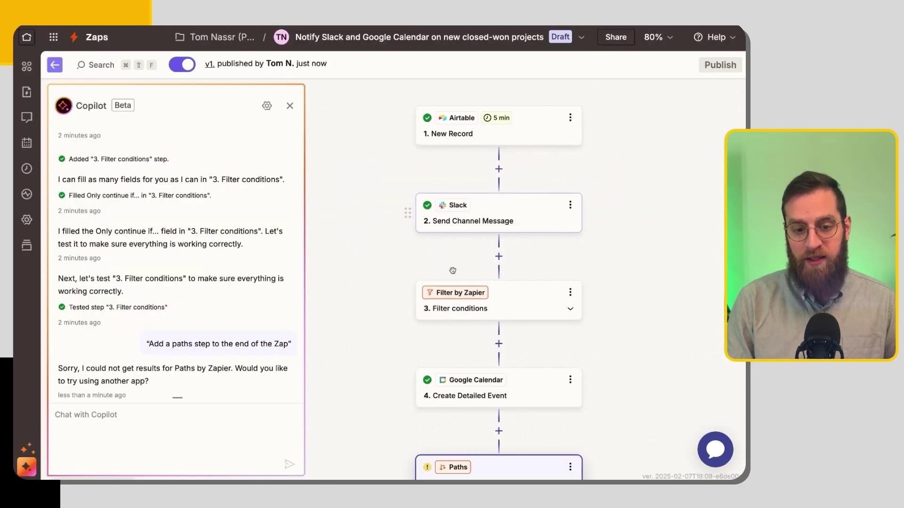